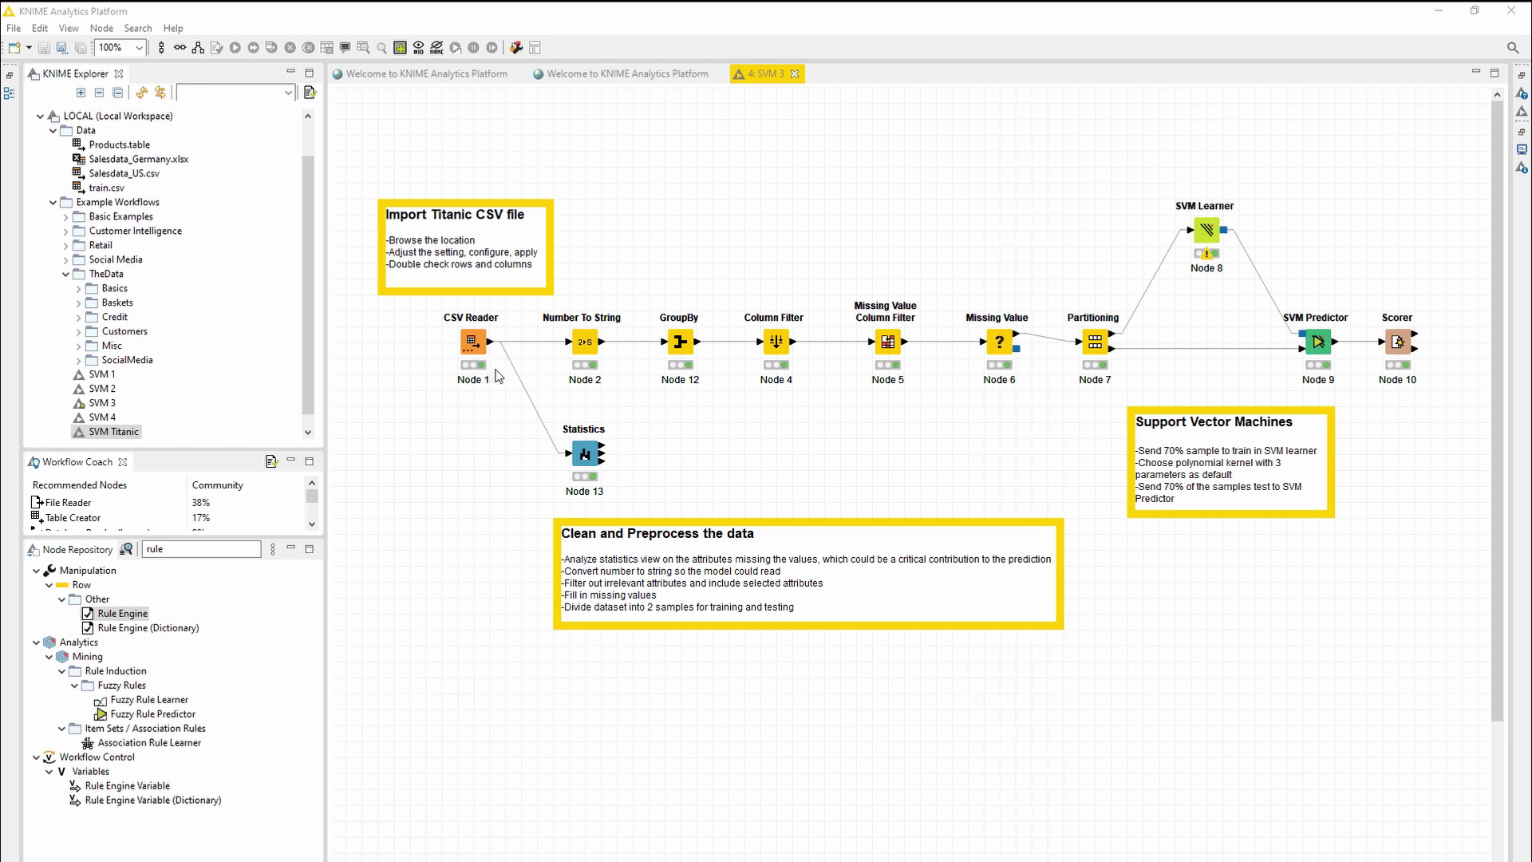
pyautogui.rightClick(475, 348)
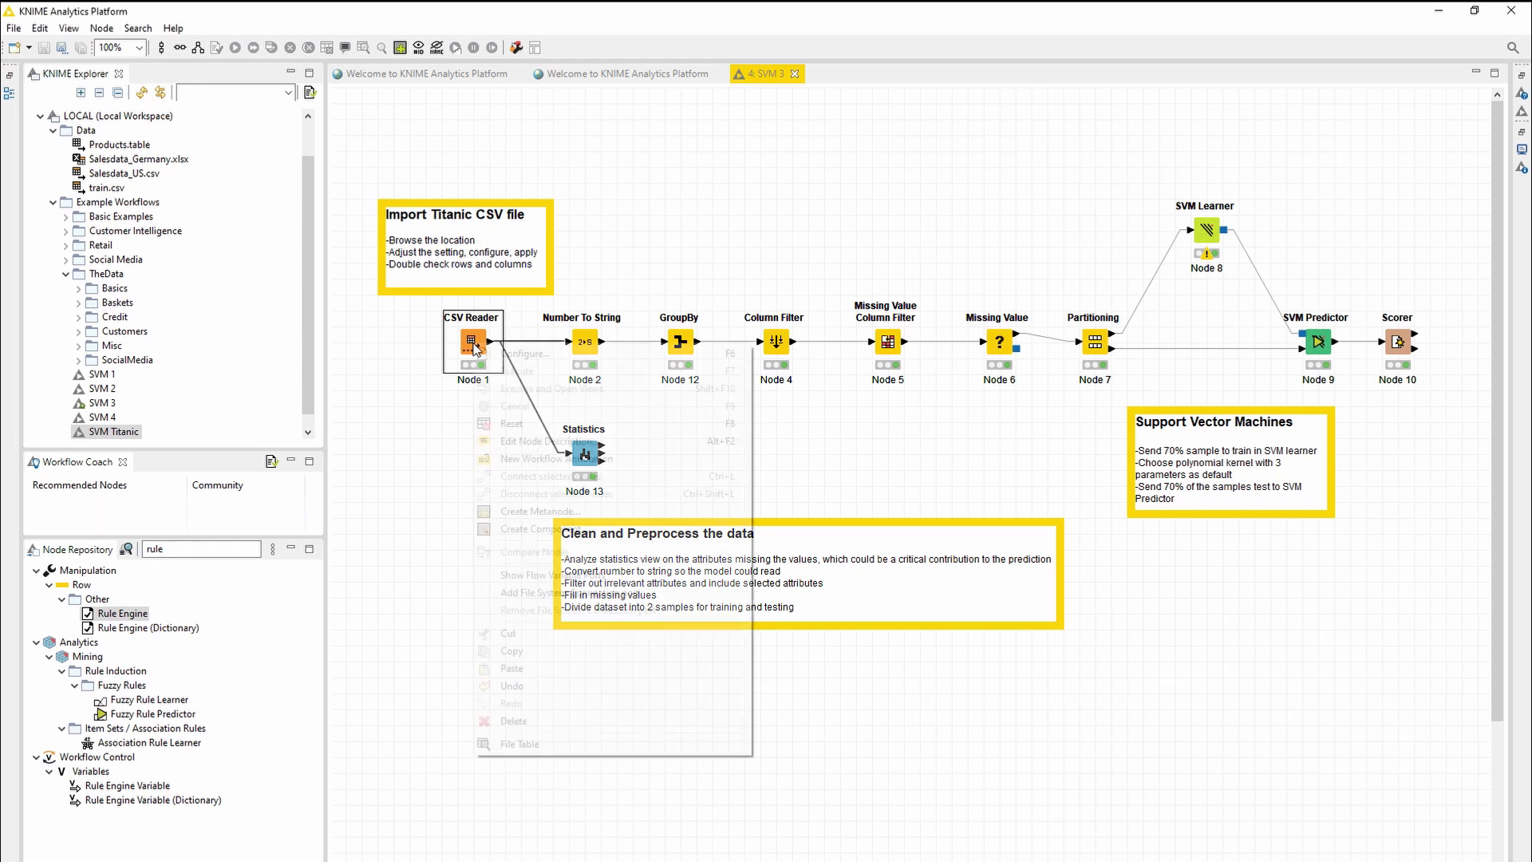
pyautogui.click(502, 355)
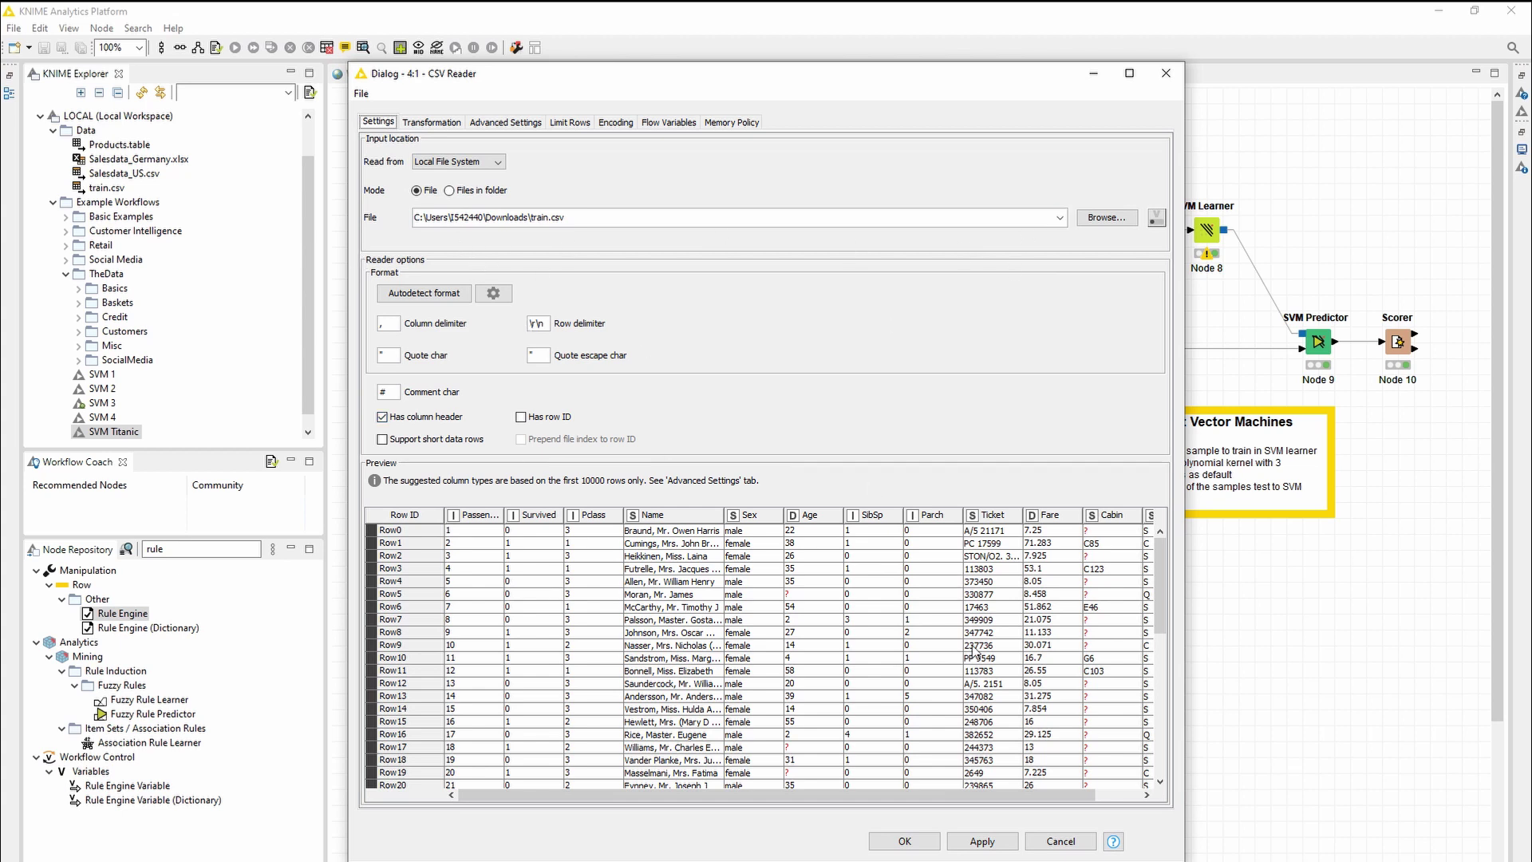
pyautogui.click(1061, 845)
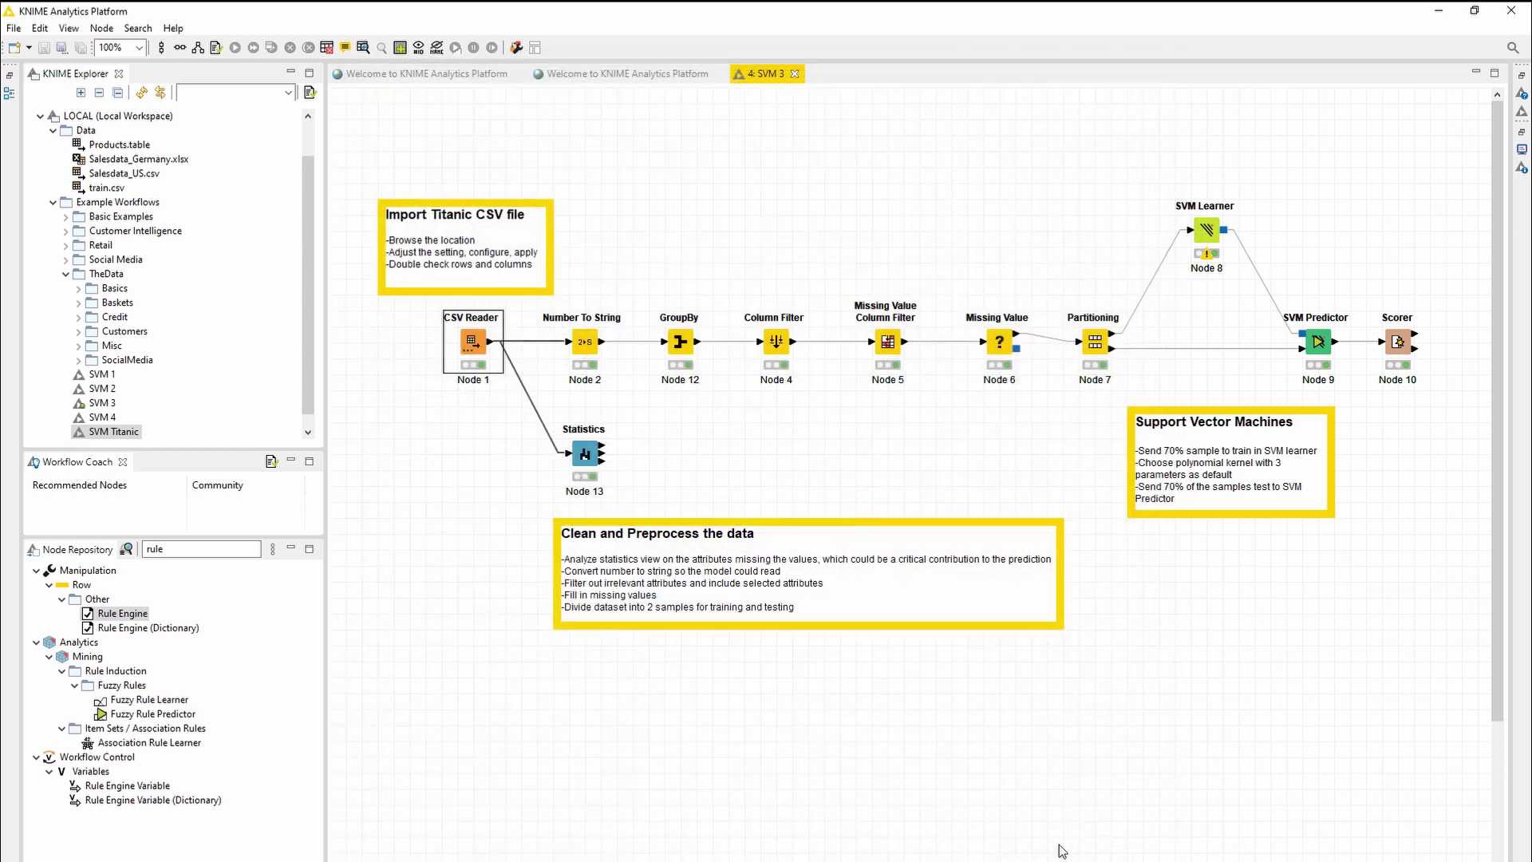
pyautogui.rightClick(477, 341)
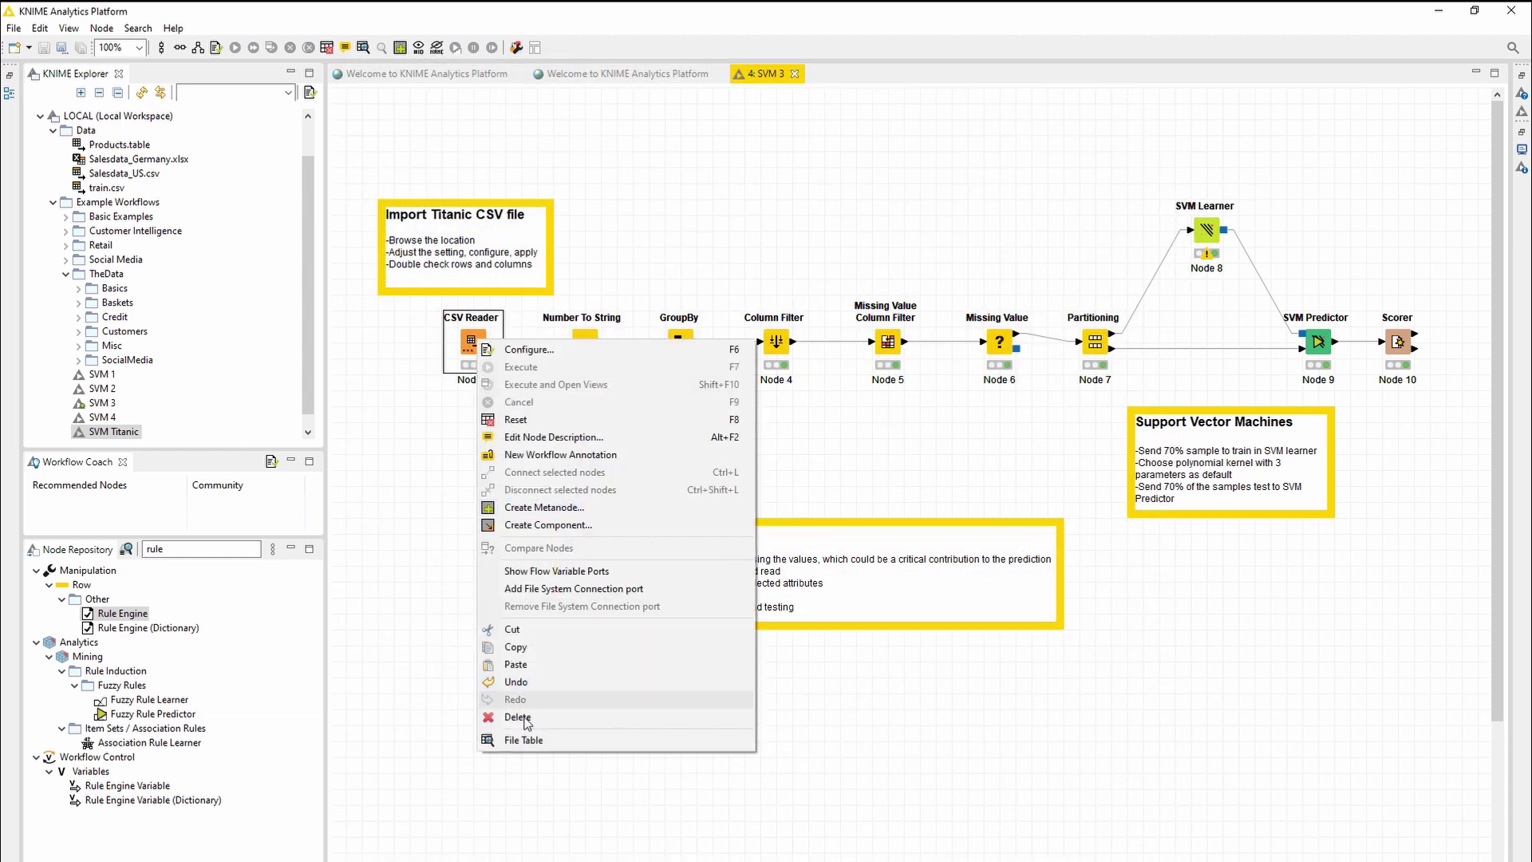
pyautogui.click(528, 741)
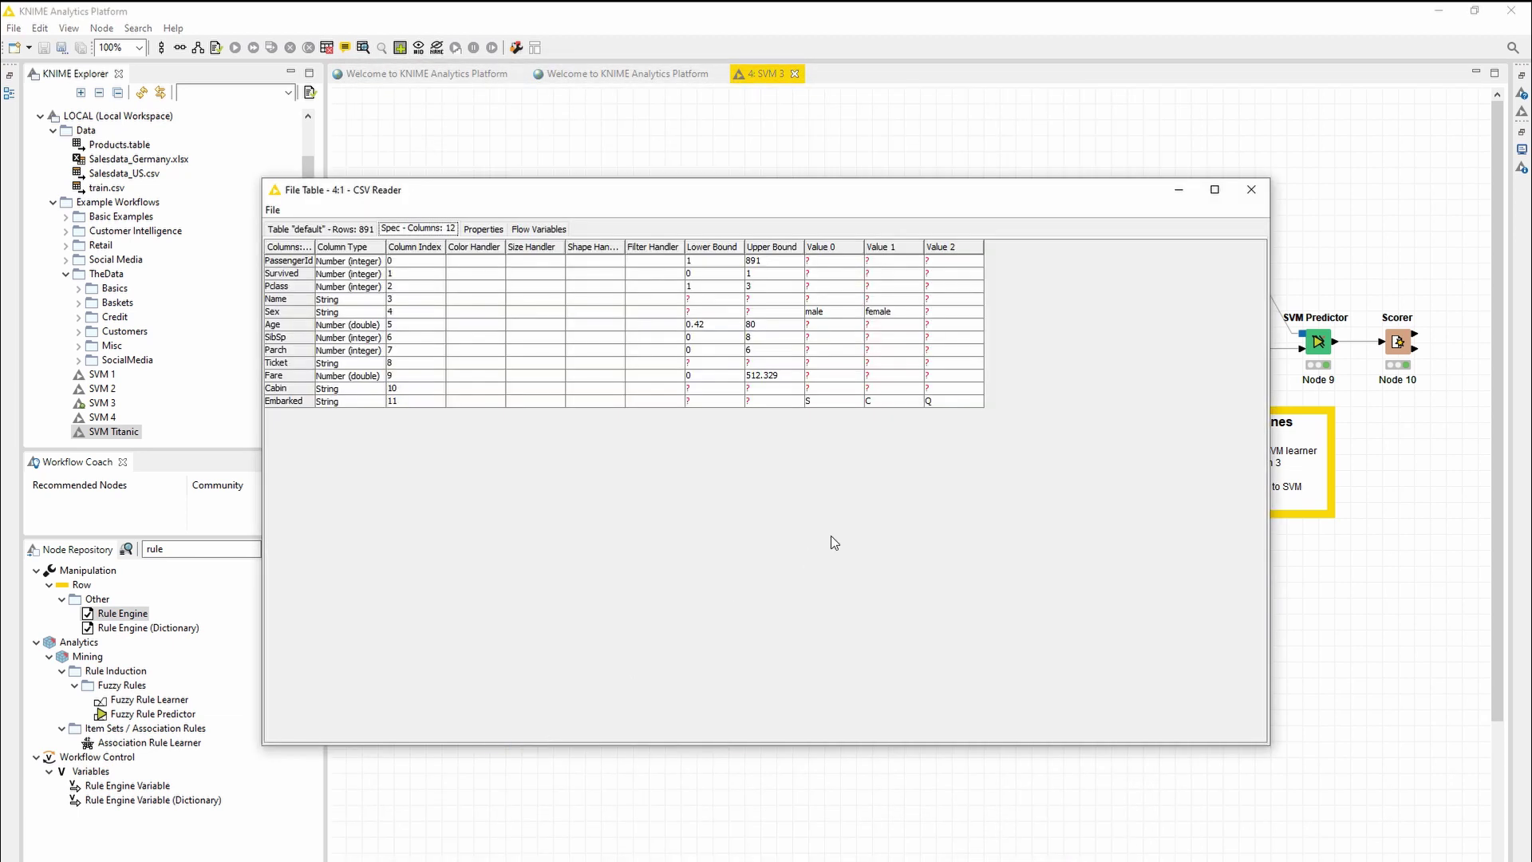
pyautogui.click(319, 229)
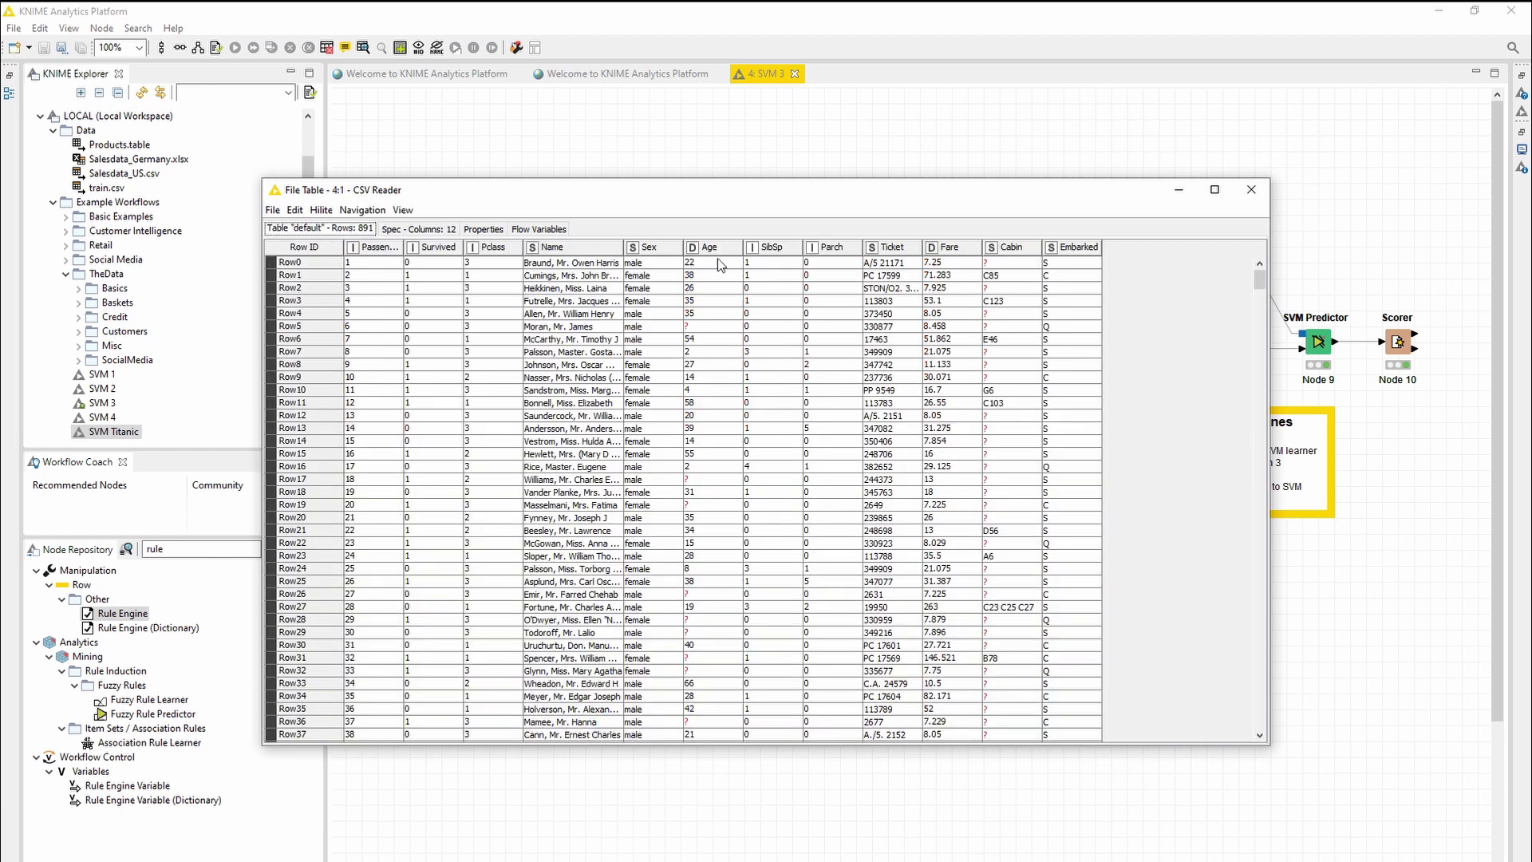
pyautogui.click(1251, 190)
pyautogui.rightClick(588, 455)
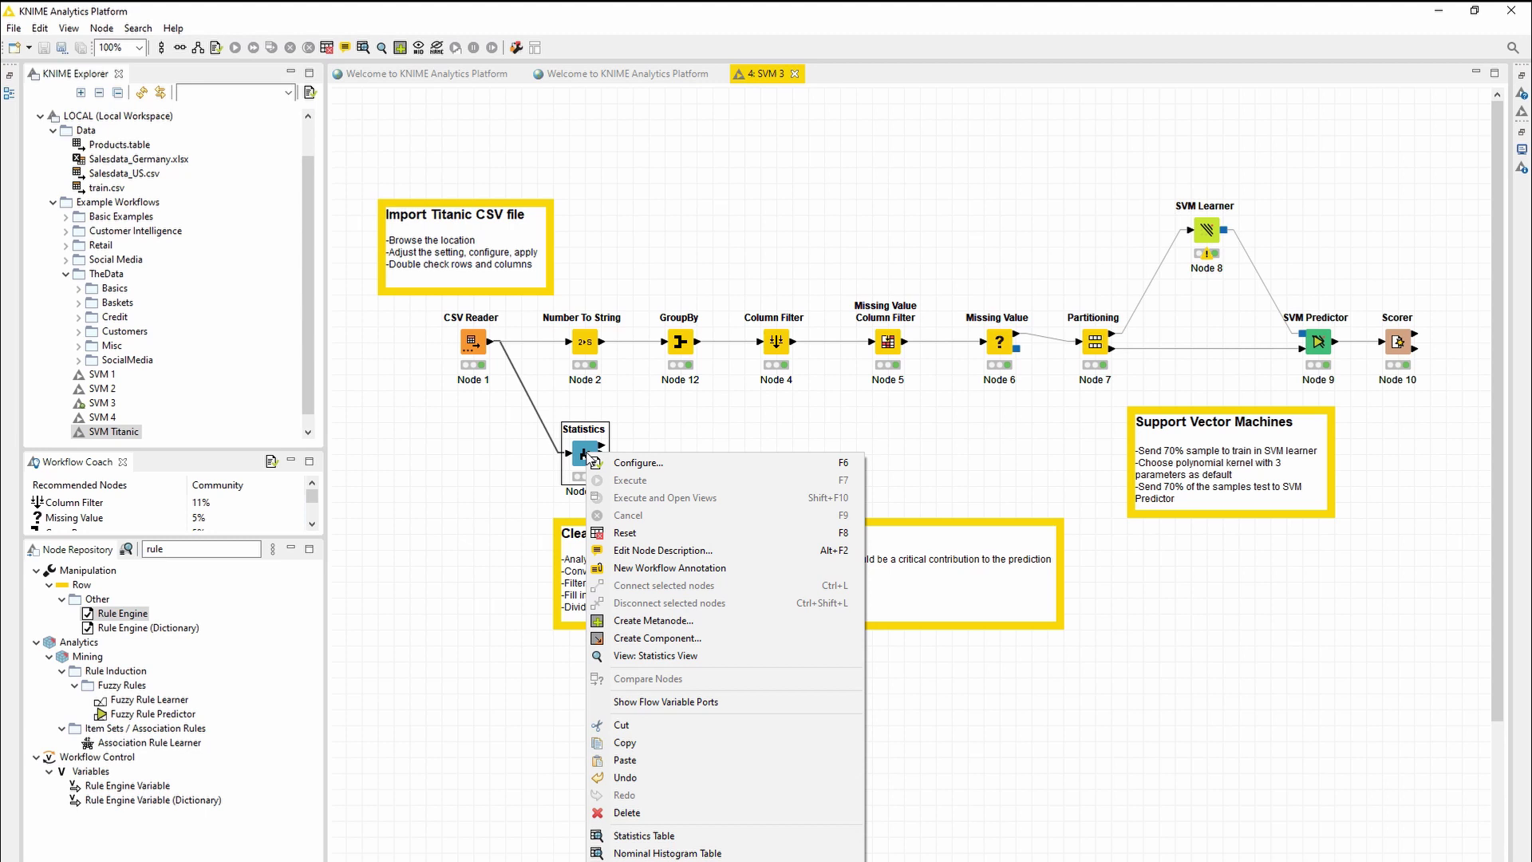
pyautogui.click(630, 463)
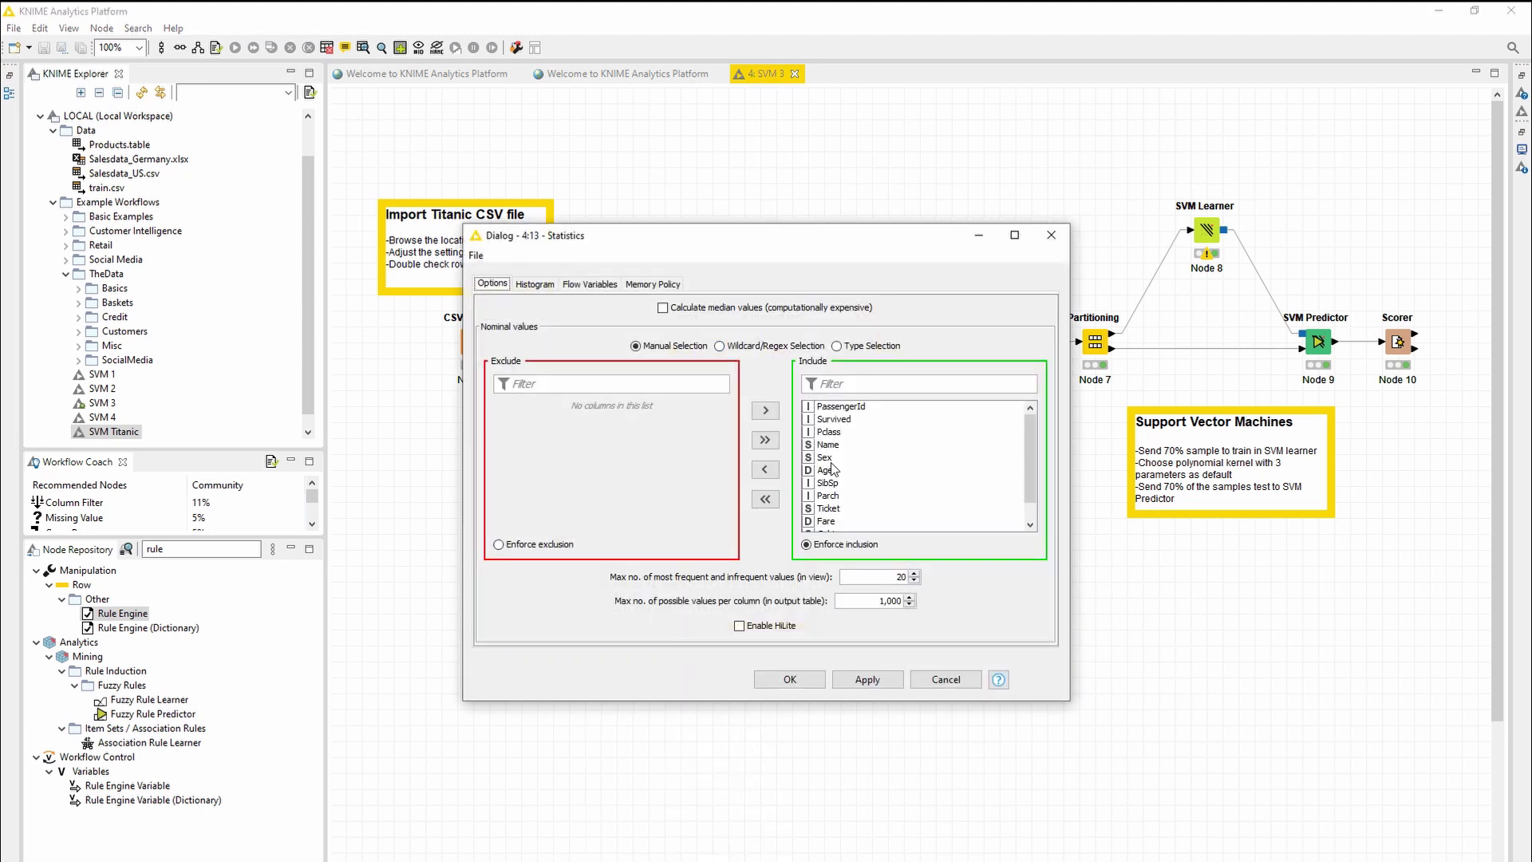
pyautogui.click(946, 679)
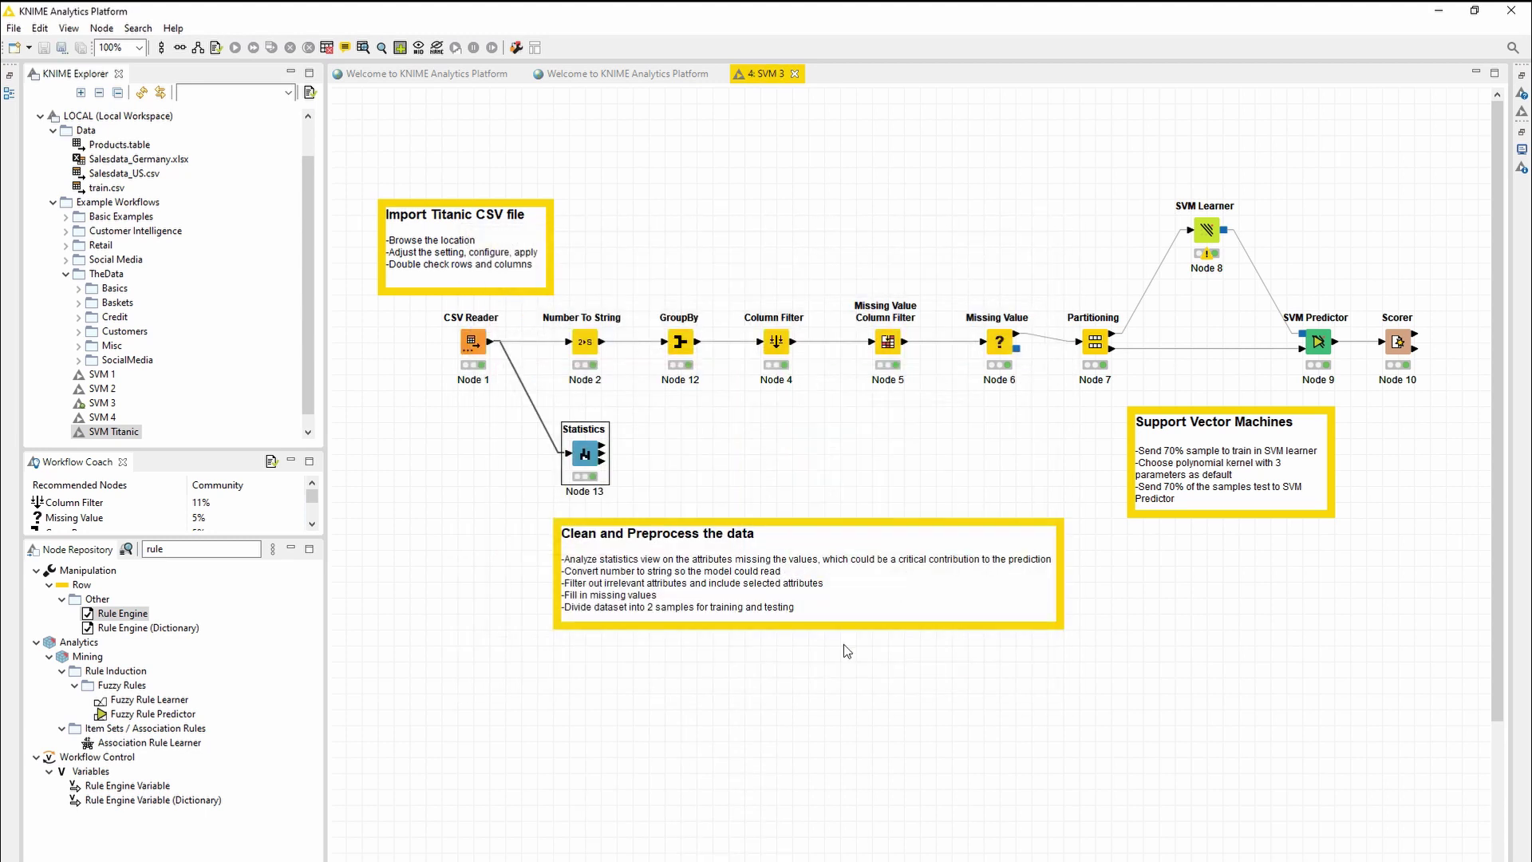
pyautogui.rightClick(589, 454)
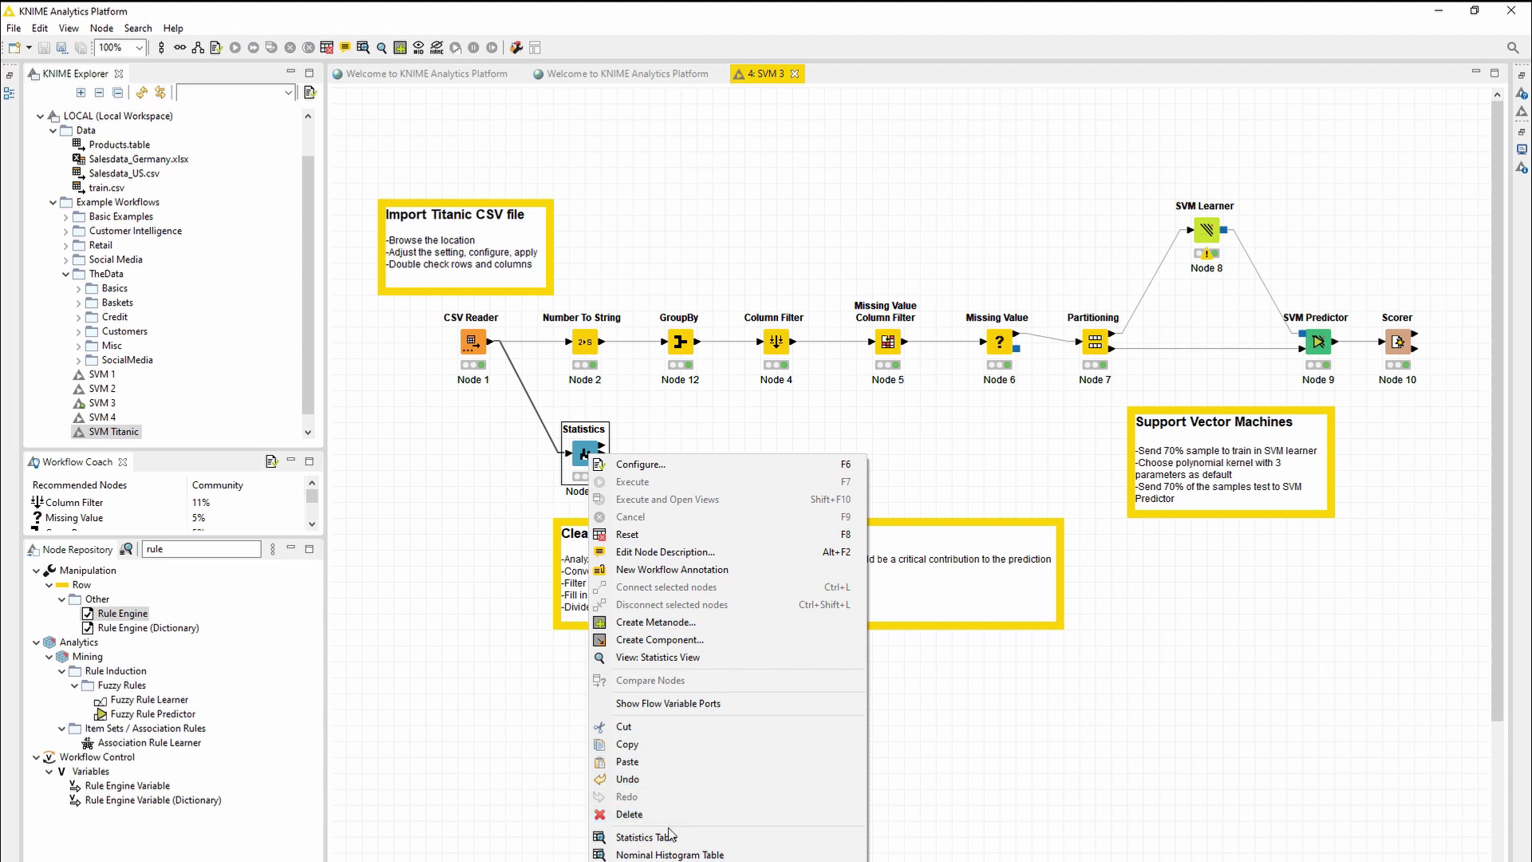
pyautogui.click(679, 666)
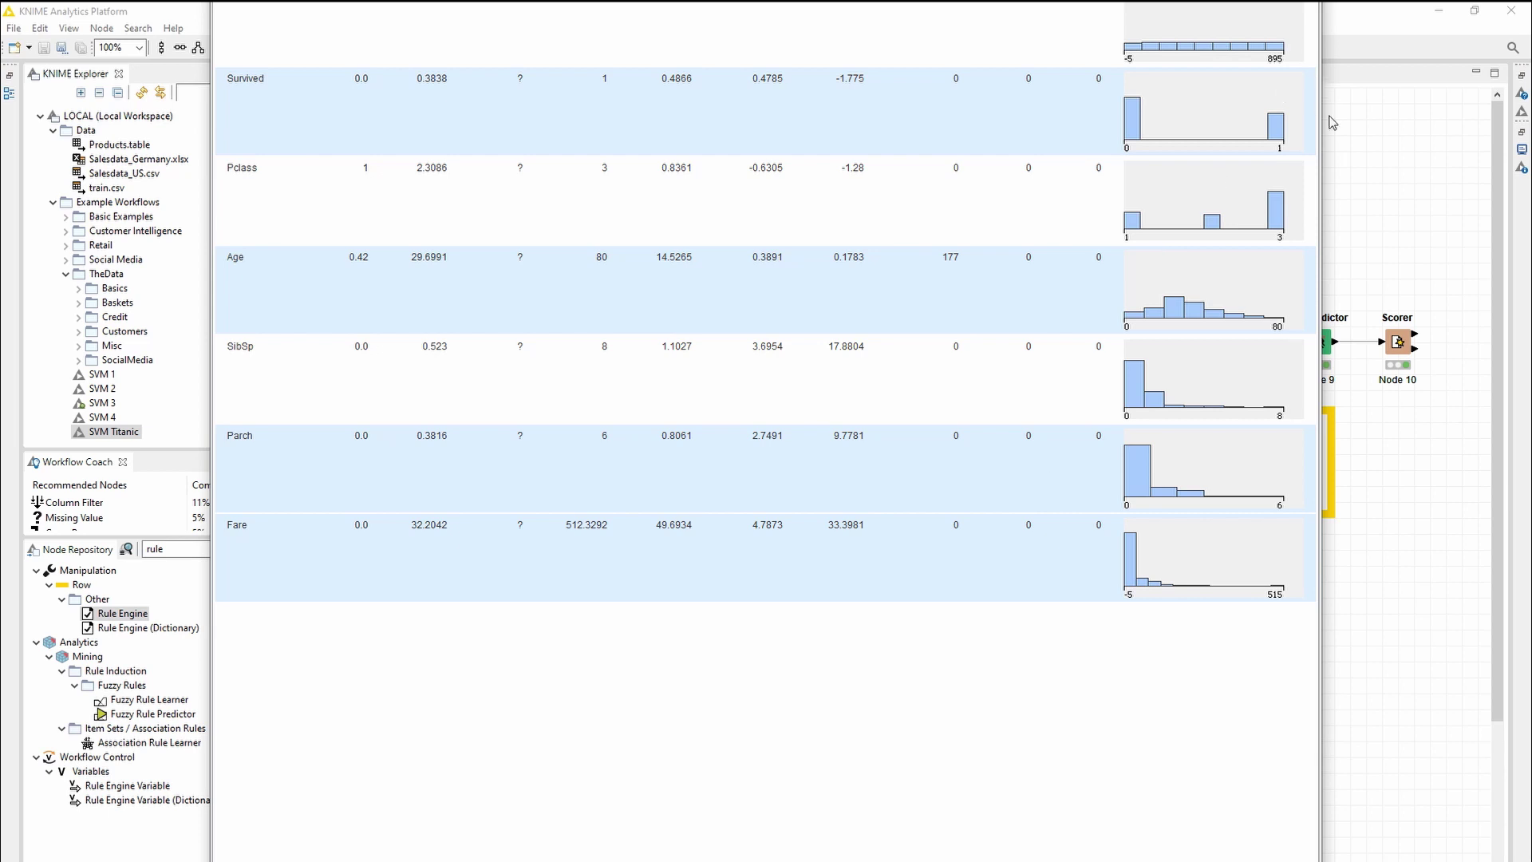
pyautogui.moveTo(1323, 124); pyautogui.dragTo(1277, 136)
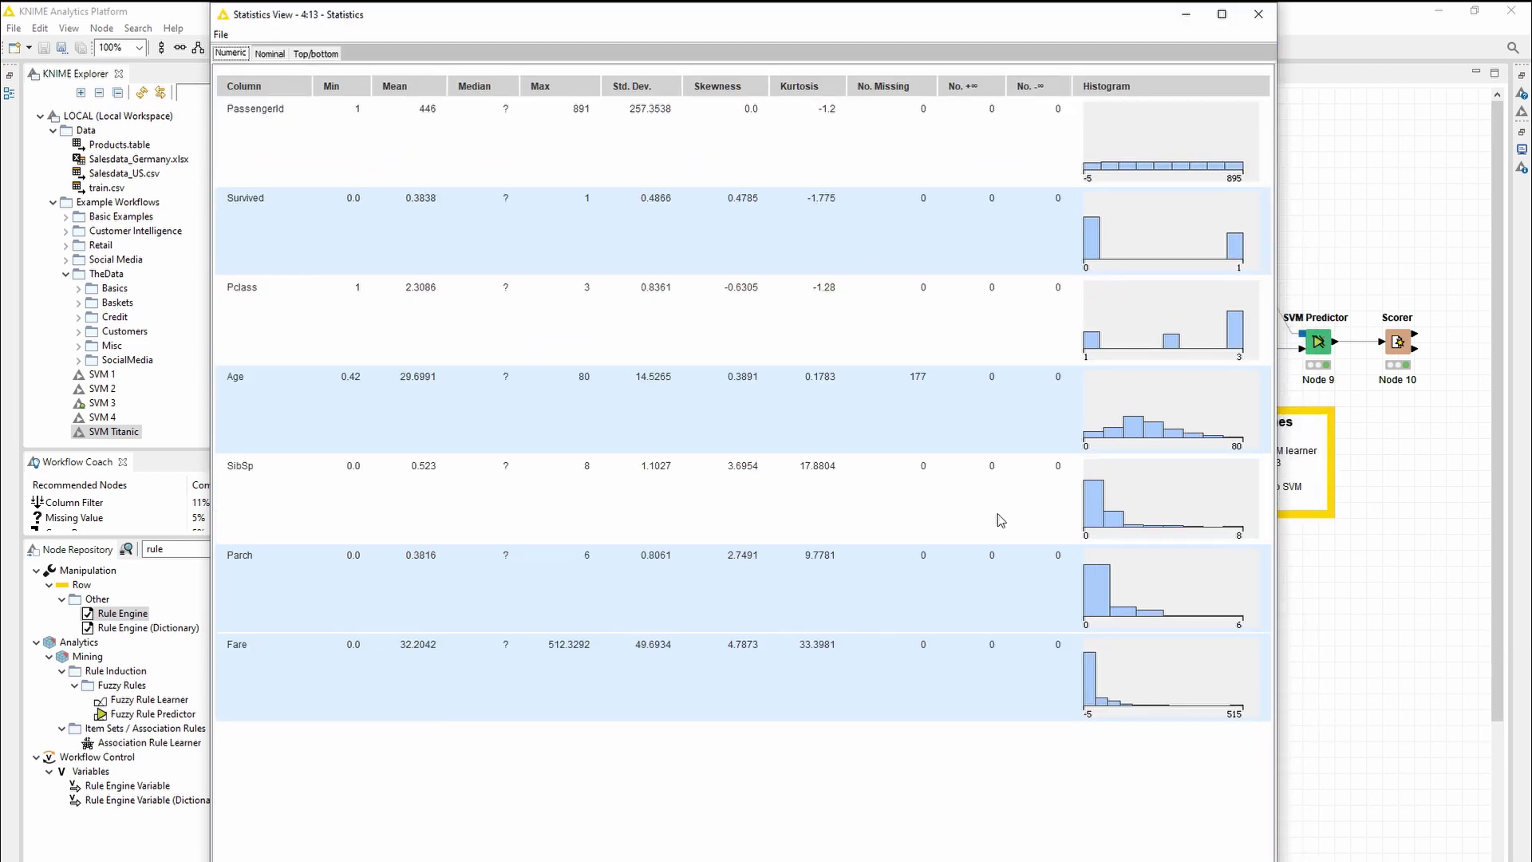
pyautogui.click(269, 53)
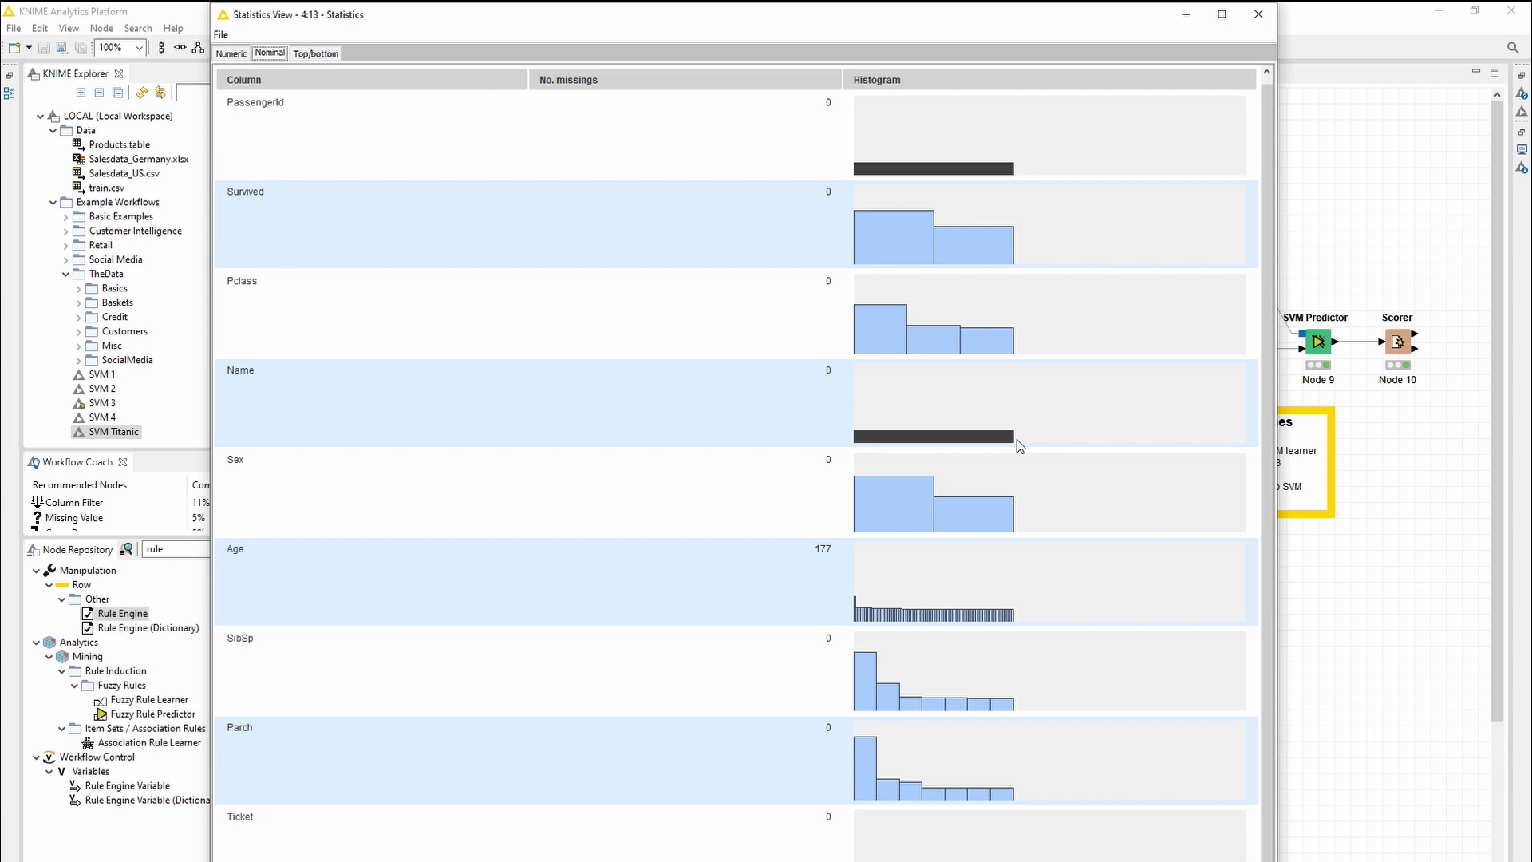
pyautogui.scroll(-1, 1022, 454)
pyautogui.click(1259, 15)
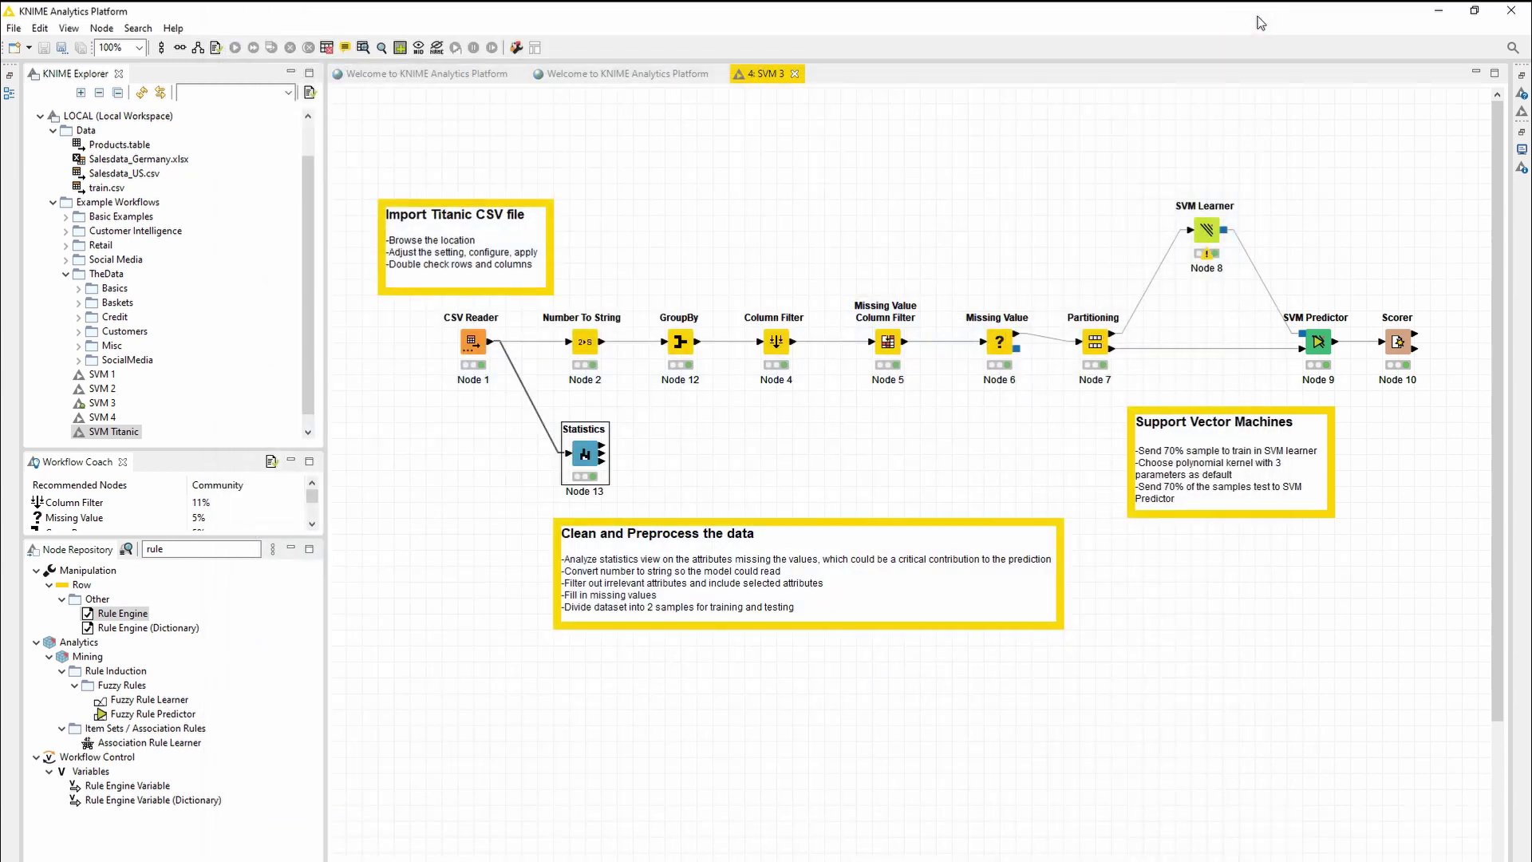
pyautogui.click(716, 448)
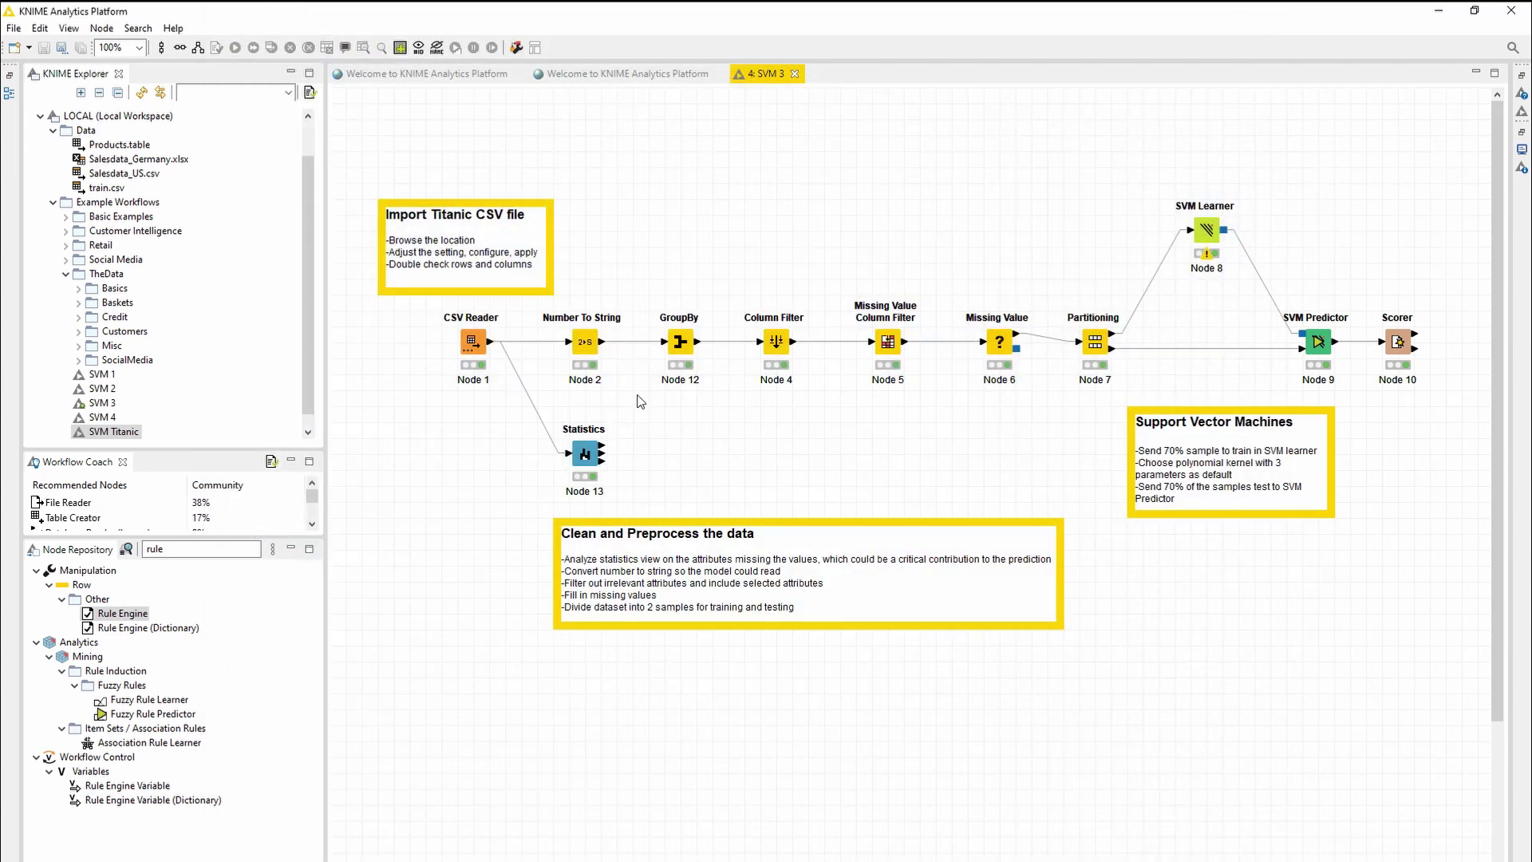
pyautogui.click(585, 344)
pyautogui.rightClick(585, 343)
pyautogui.click(604, 352)
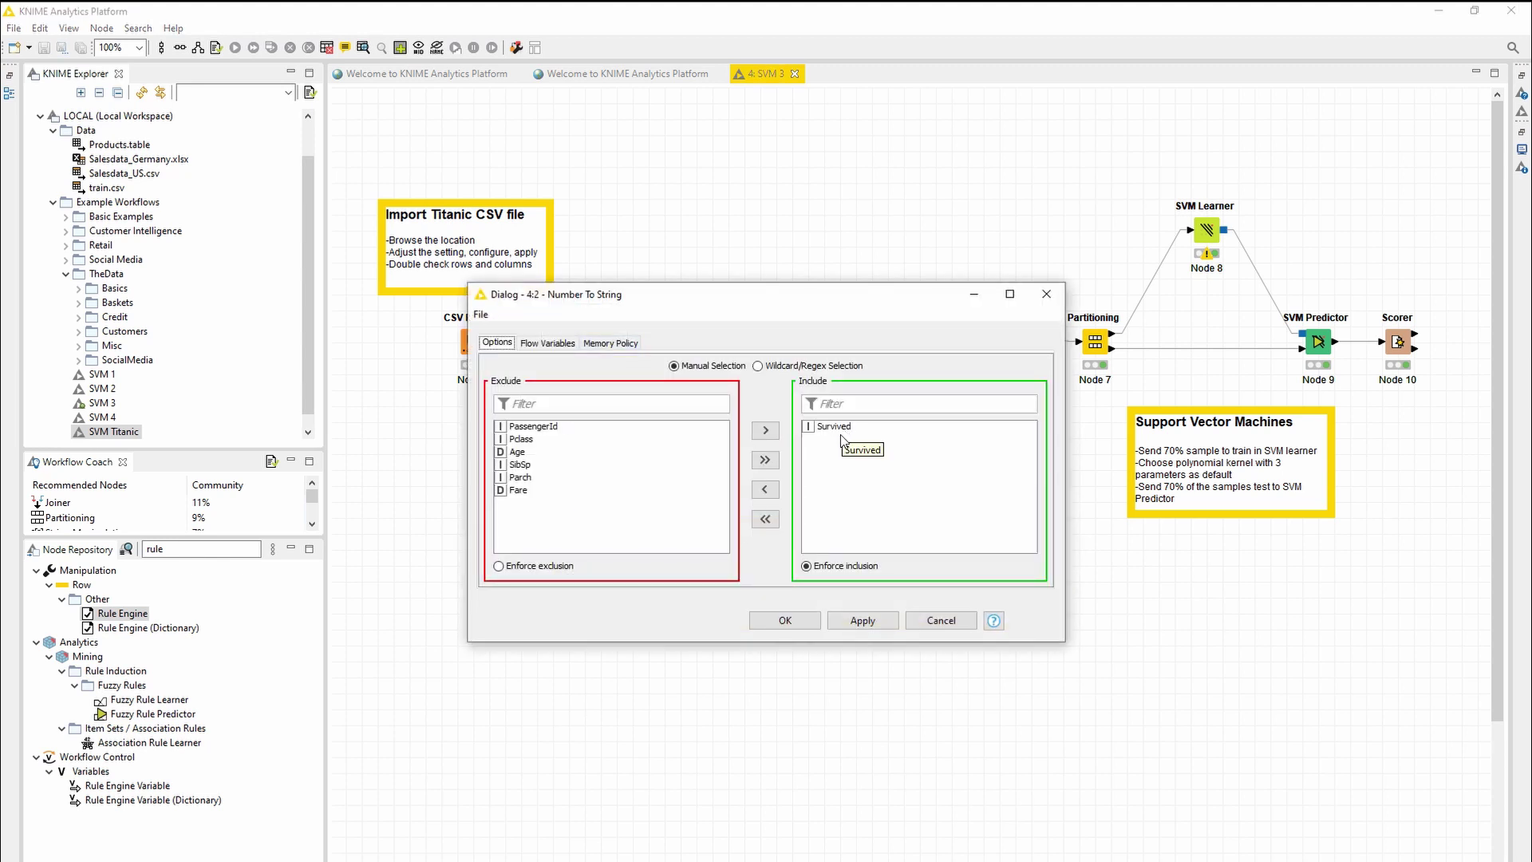
pyautogui.click(941, 621)
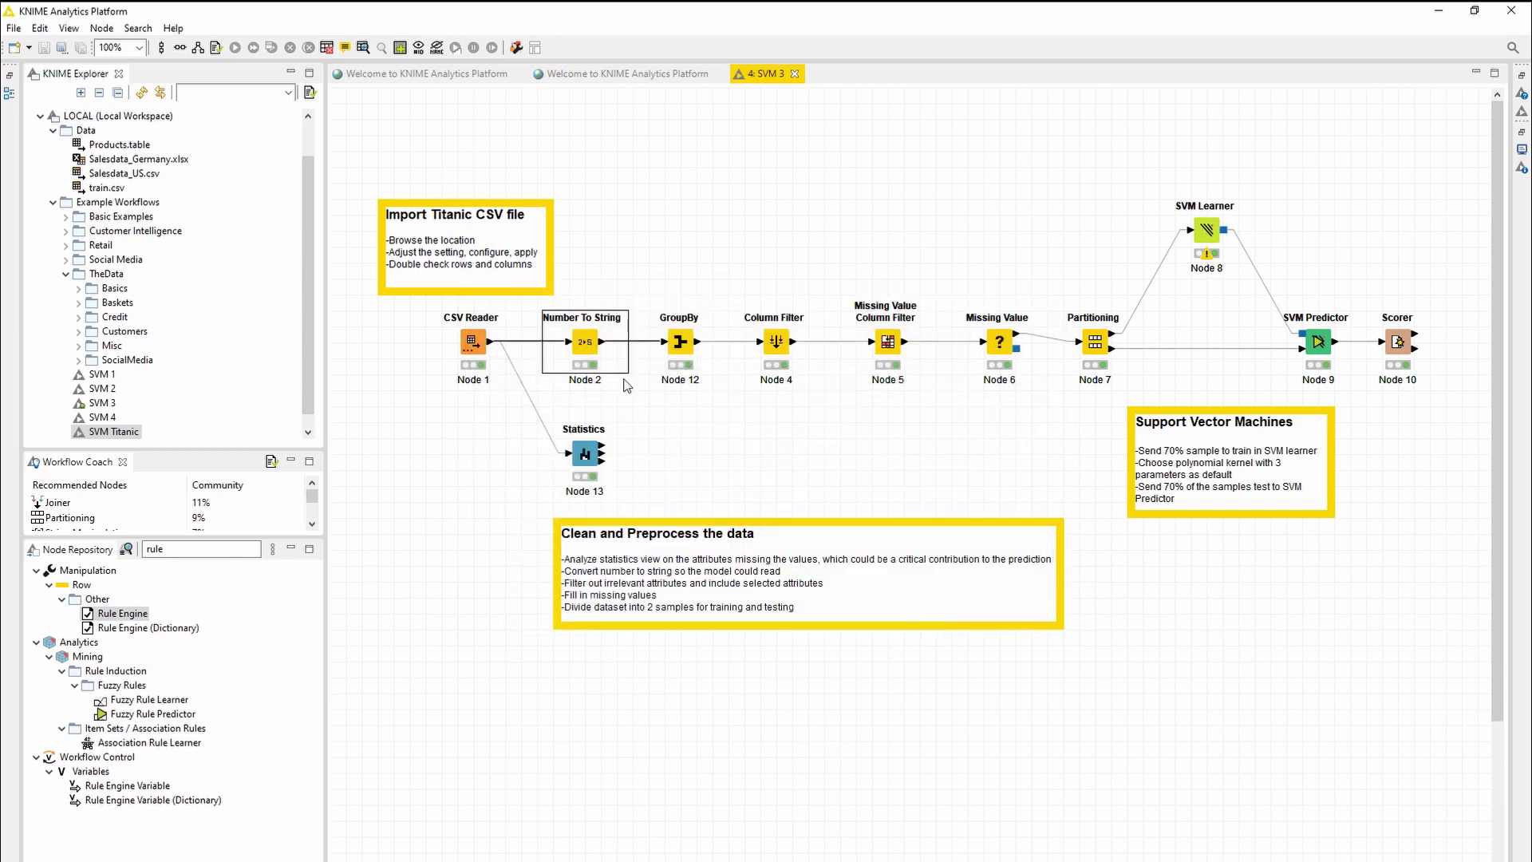
pyautogui.click(680, 343)
pyautogui.rightClick(680, 343)
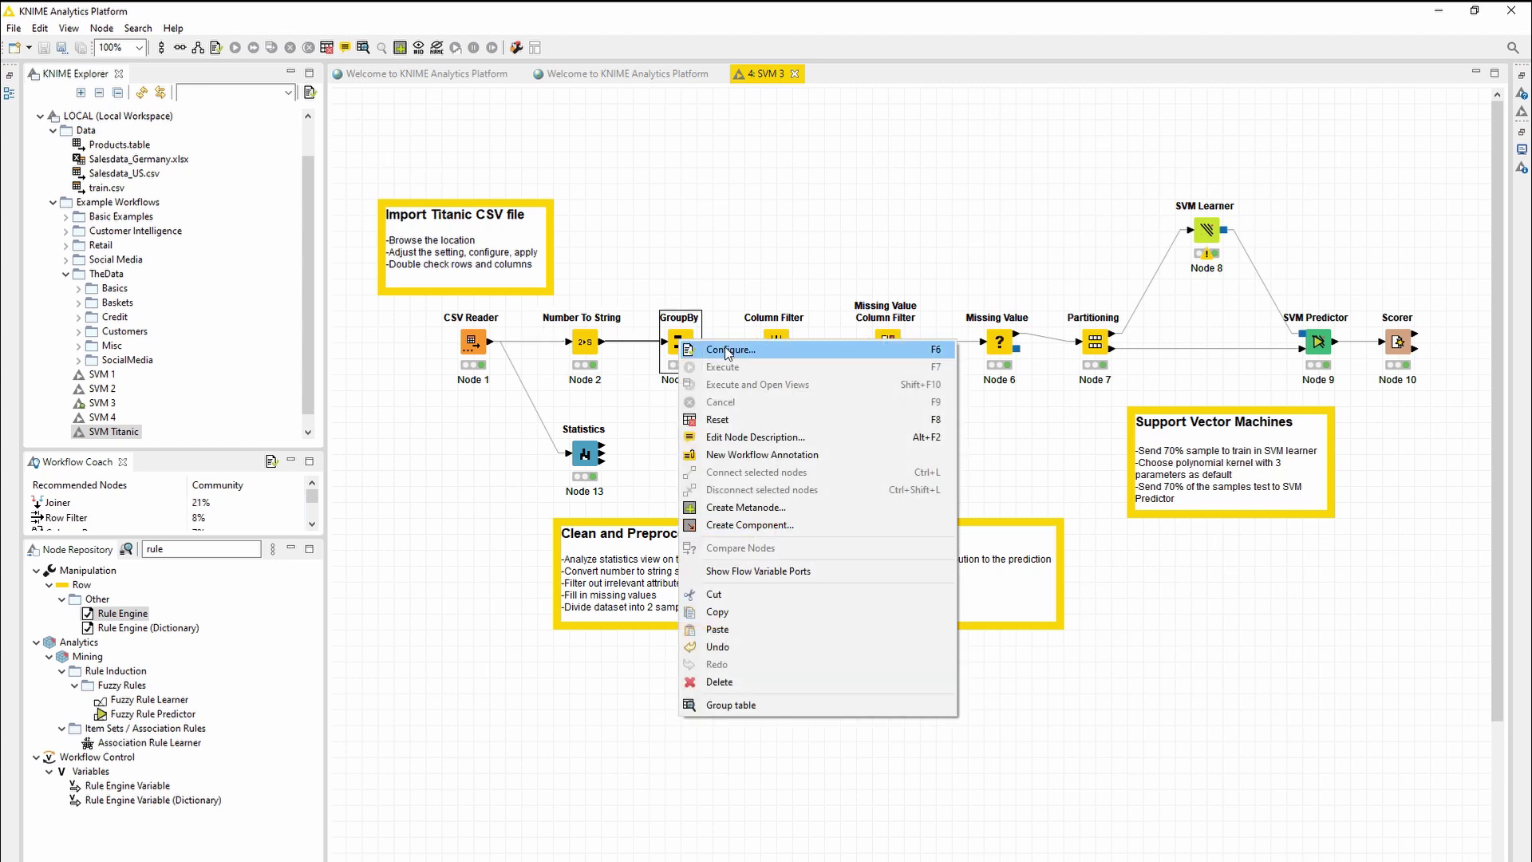
pyautogui.click(718, 348)
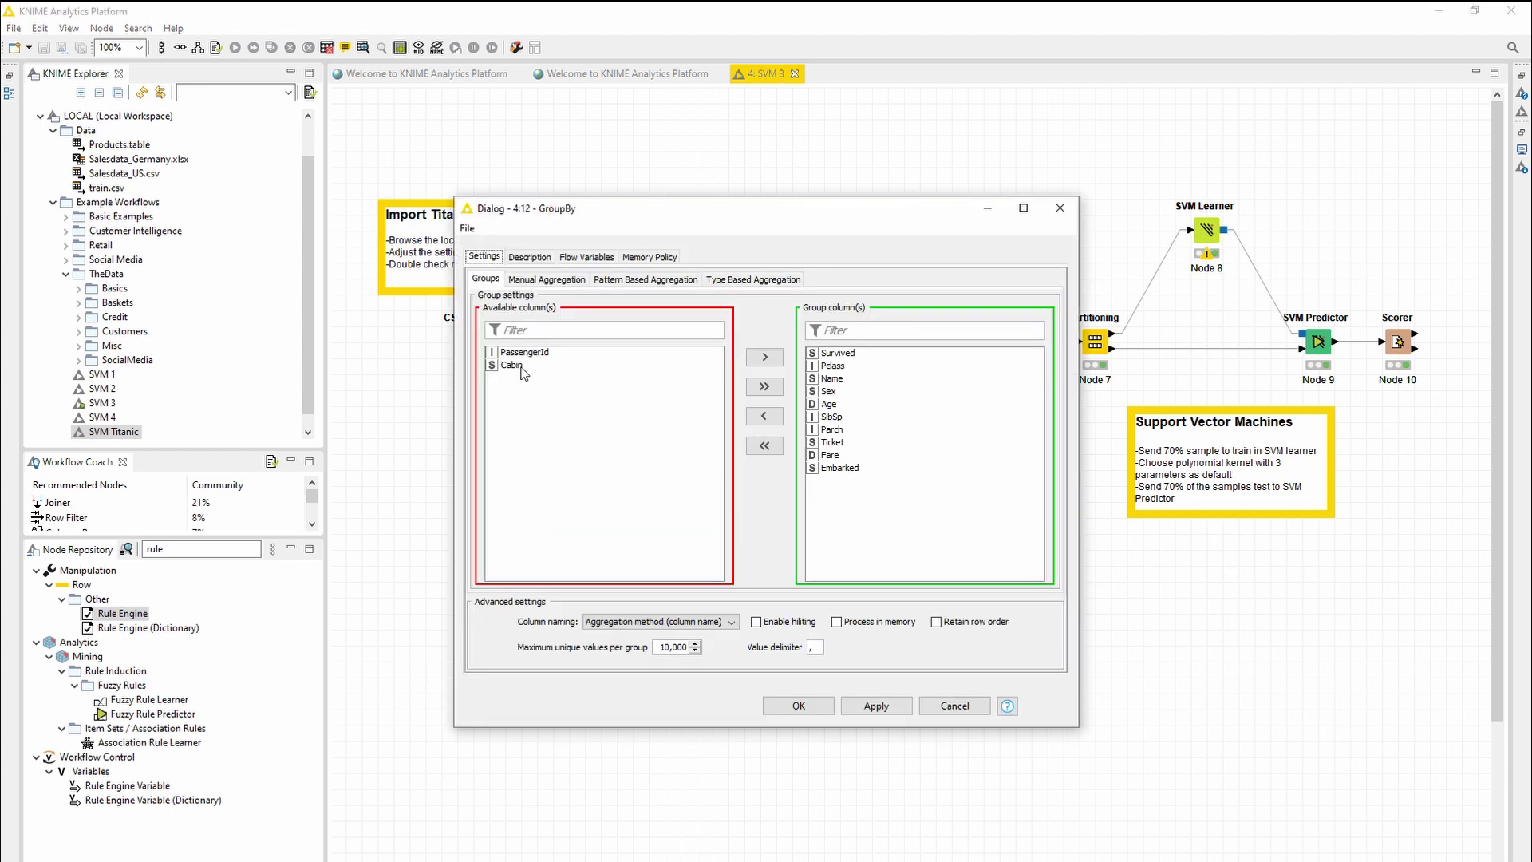
pyautogui.click(955, 705)
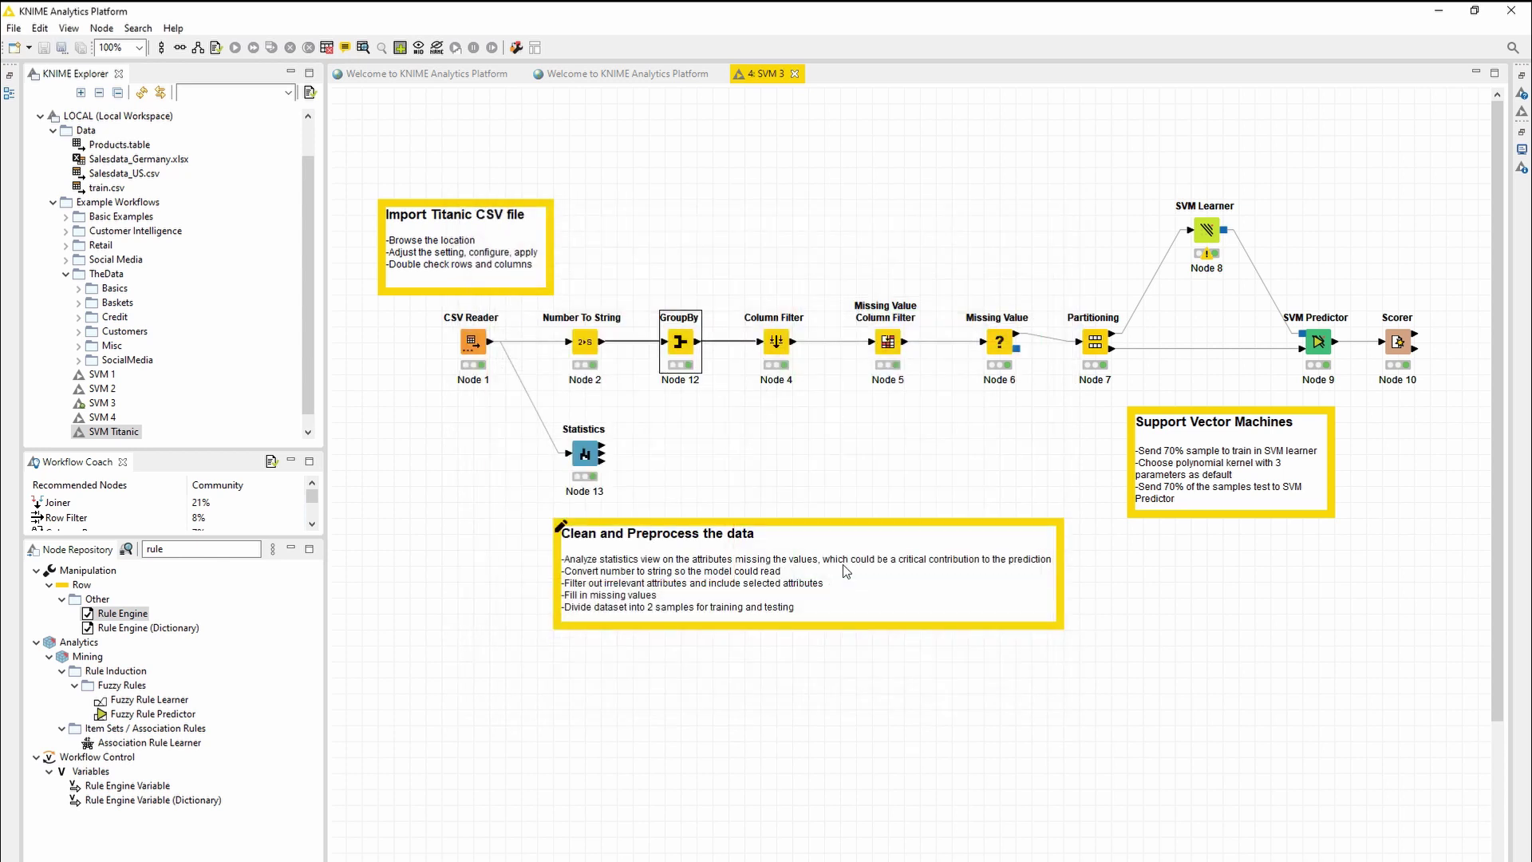
pyautogui.rightClick(680, 348)
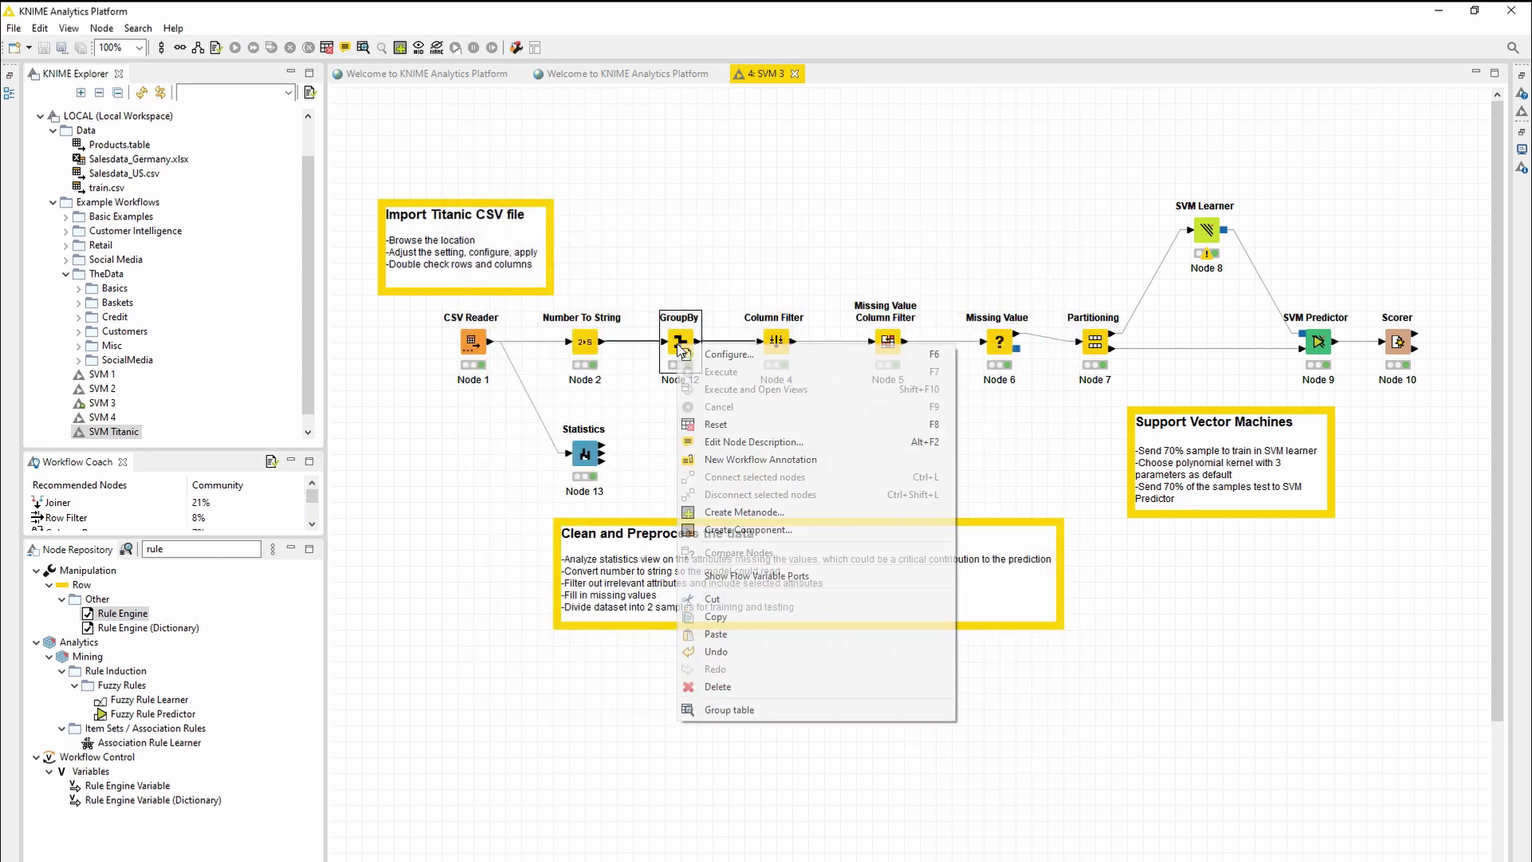
pyautogui.click(729, 709)
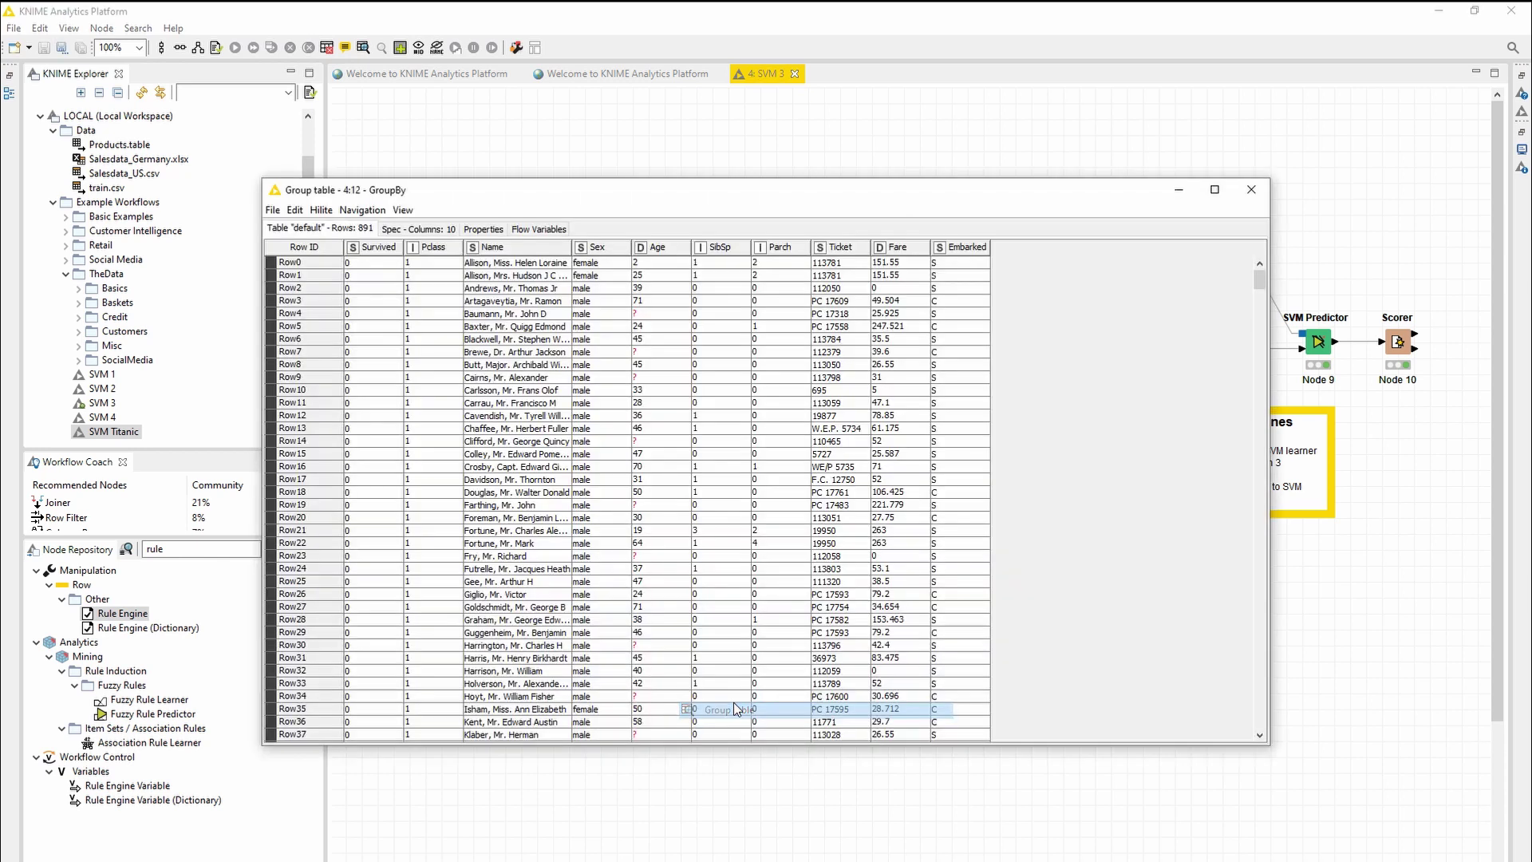
pyautogui.click(1252, 192)
pyautogui.rightClick(777, 342)
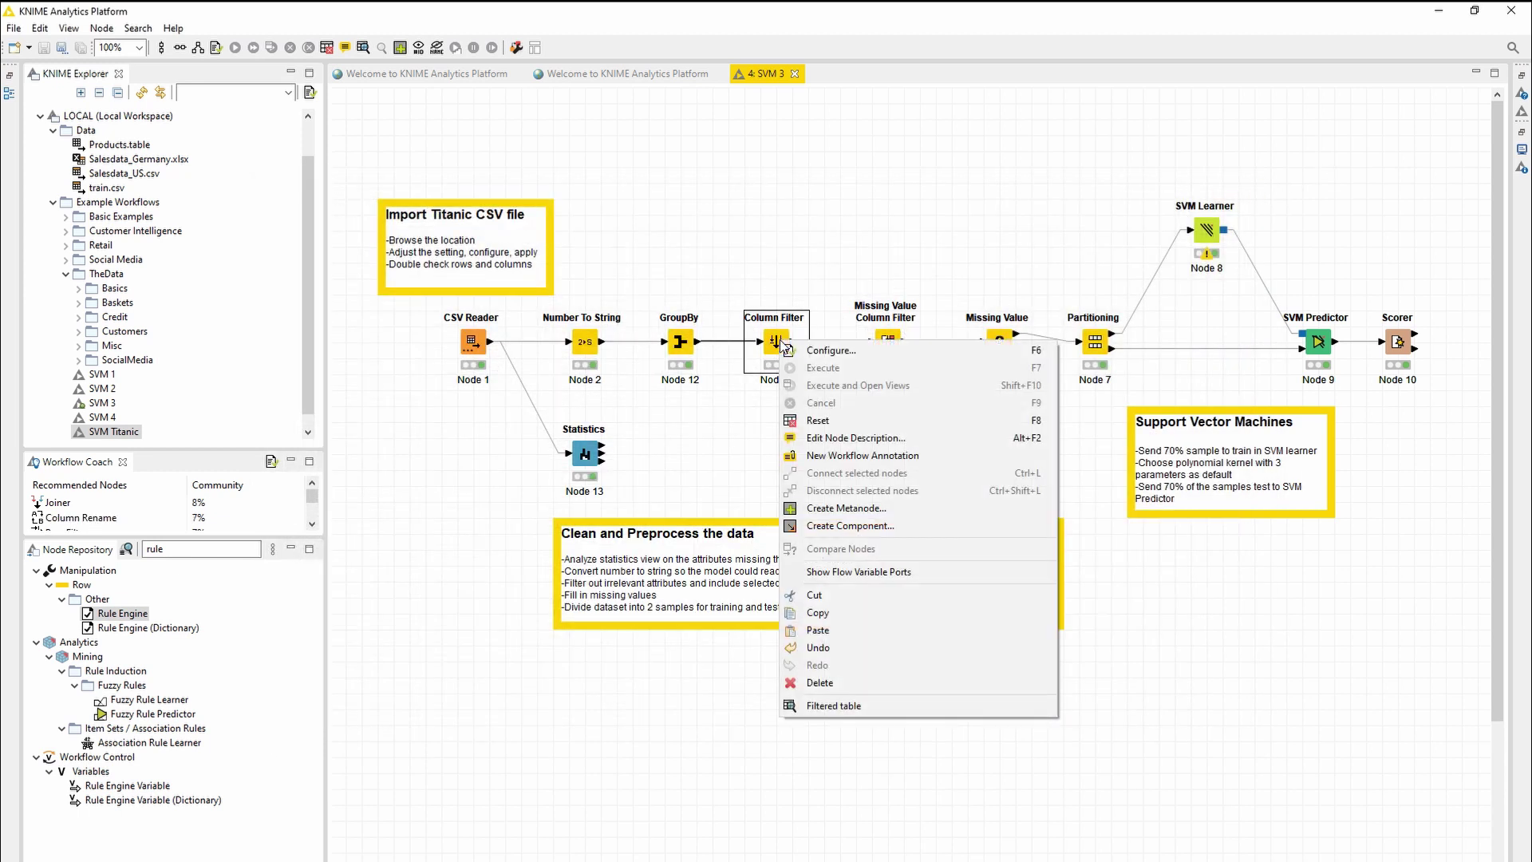
# Glance at the Column Filter settings without changes, then bring up the Missing Value node's actions.
pyautogui.click(850, 351)
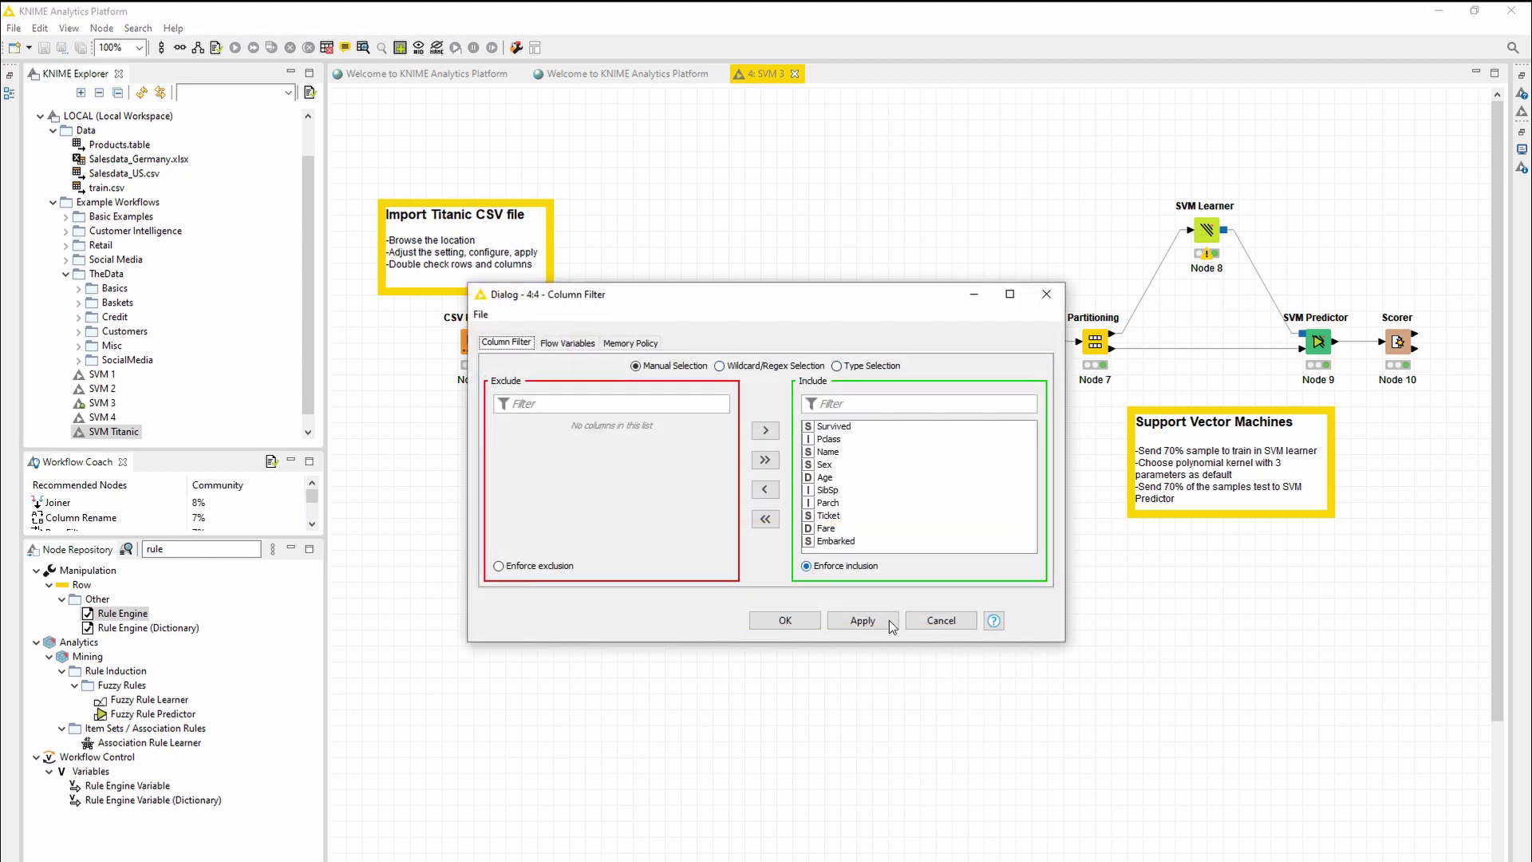
pyautogui.click(941, 621)
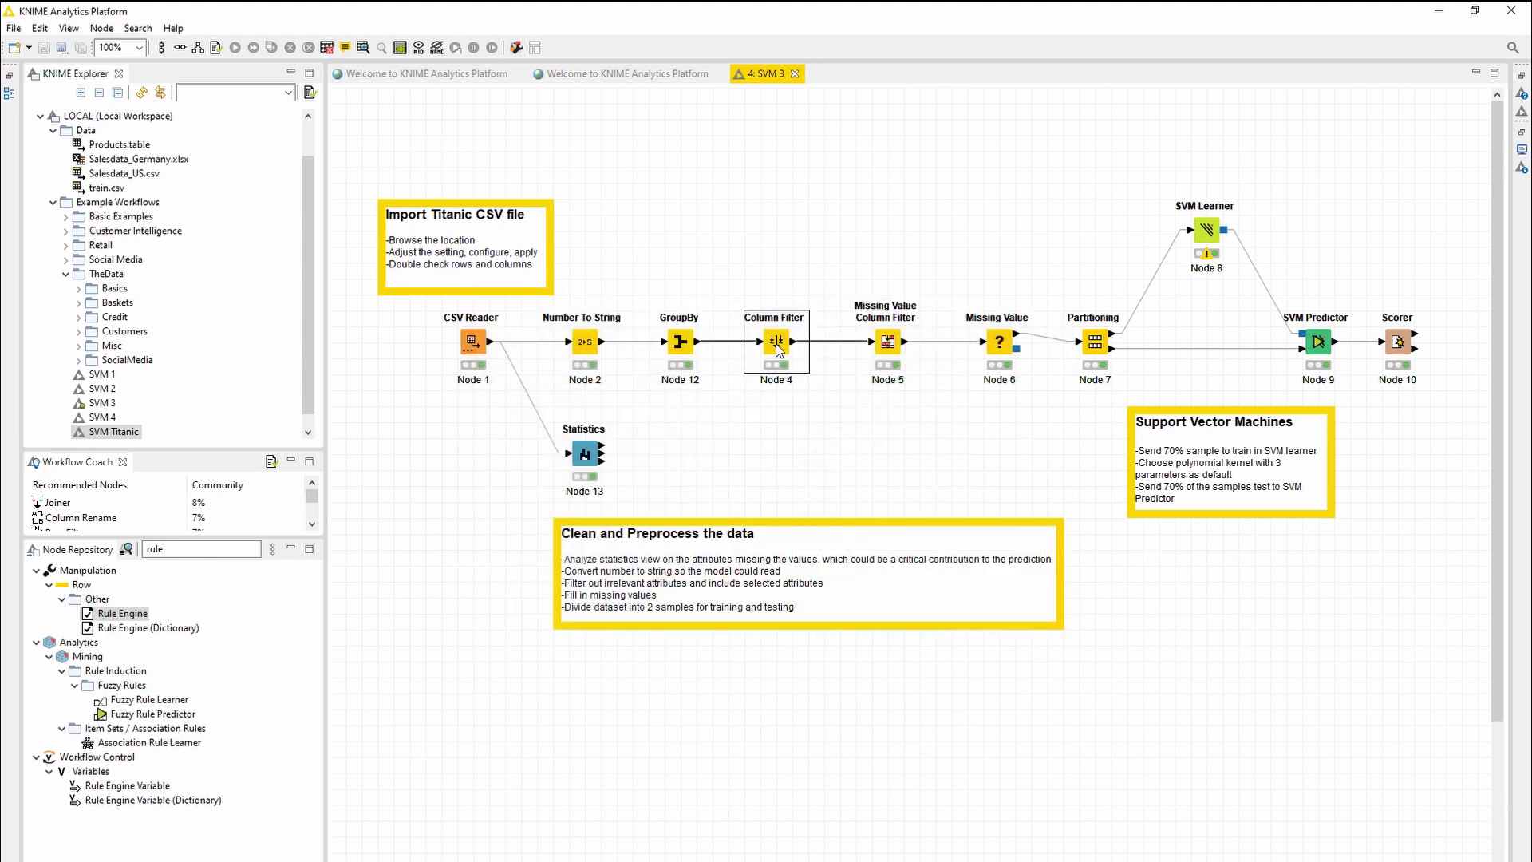
pyautogui.rightClick(893, 346)
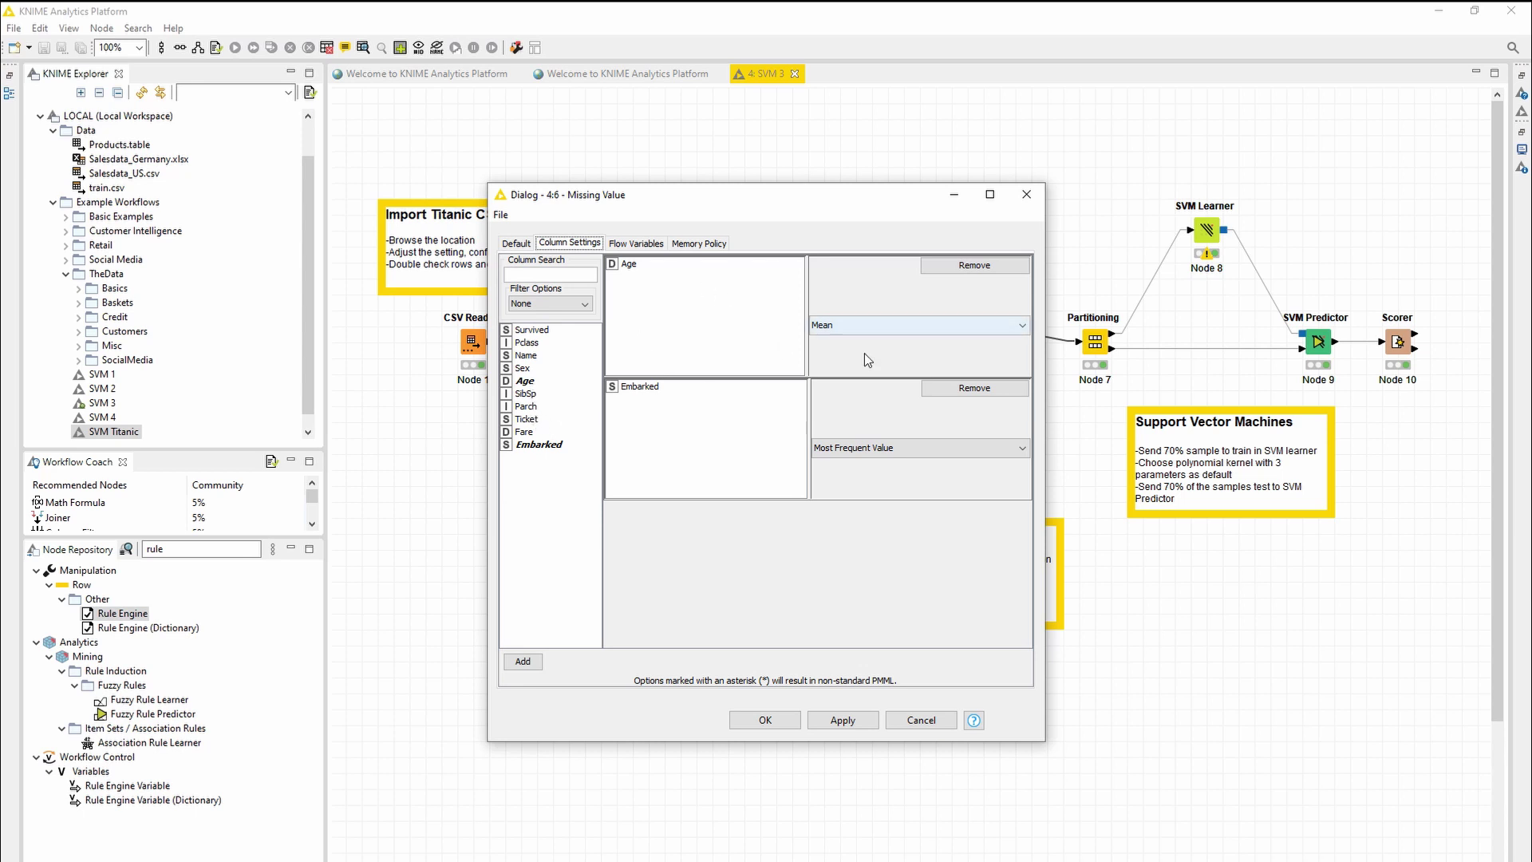
# Keep Most Frequent Value as the fill method for missing Embarked values.
pyautogui.click(859, 455)
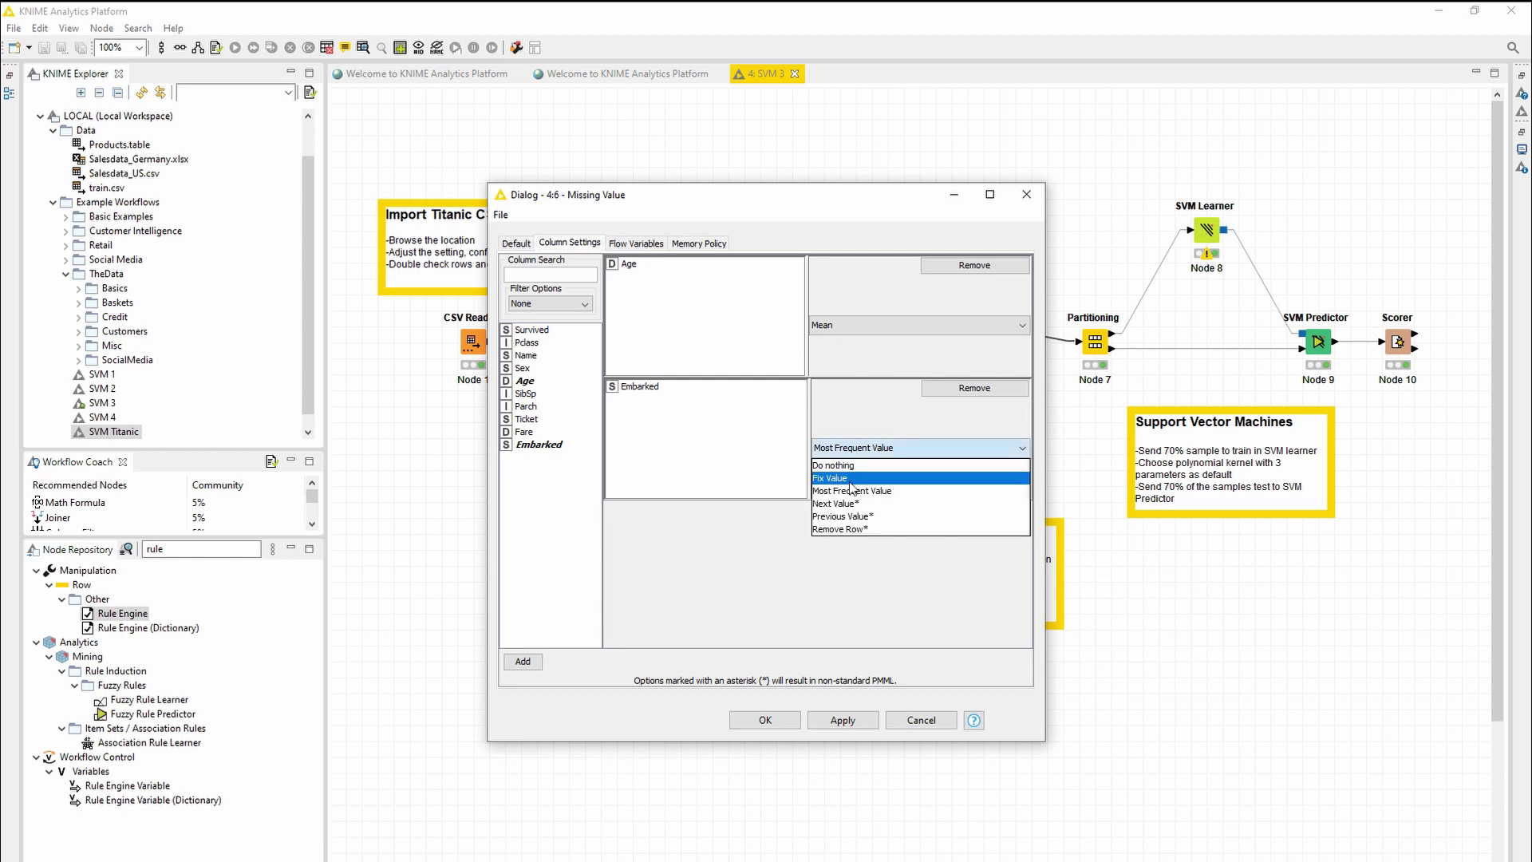
pyautogui.click(932, 547)
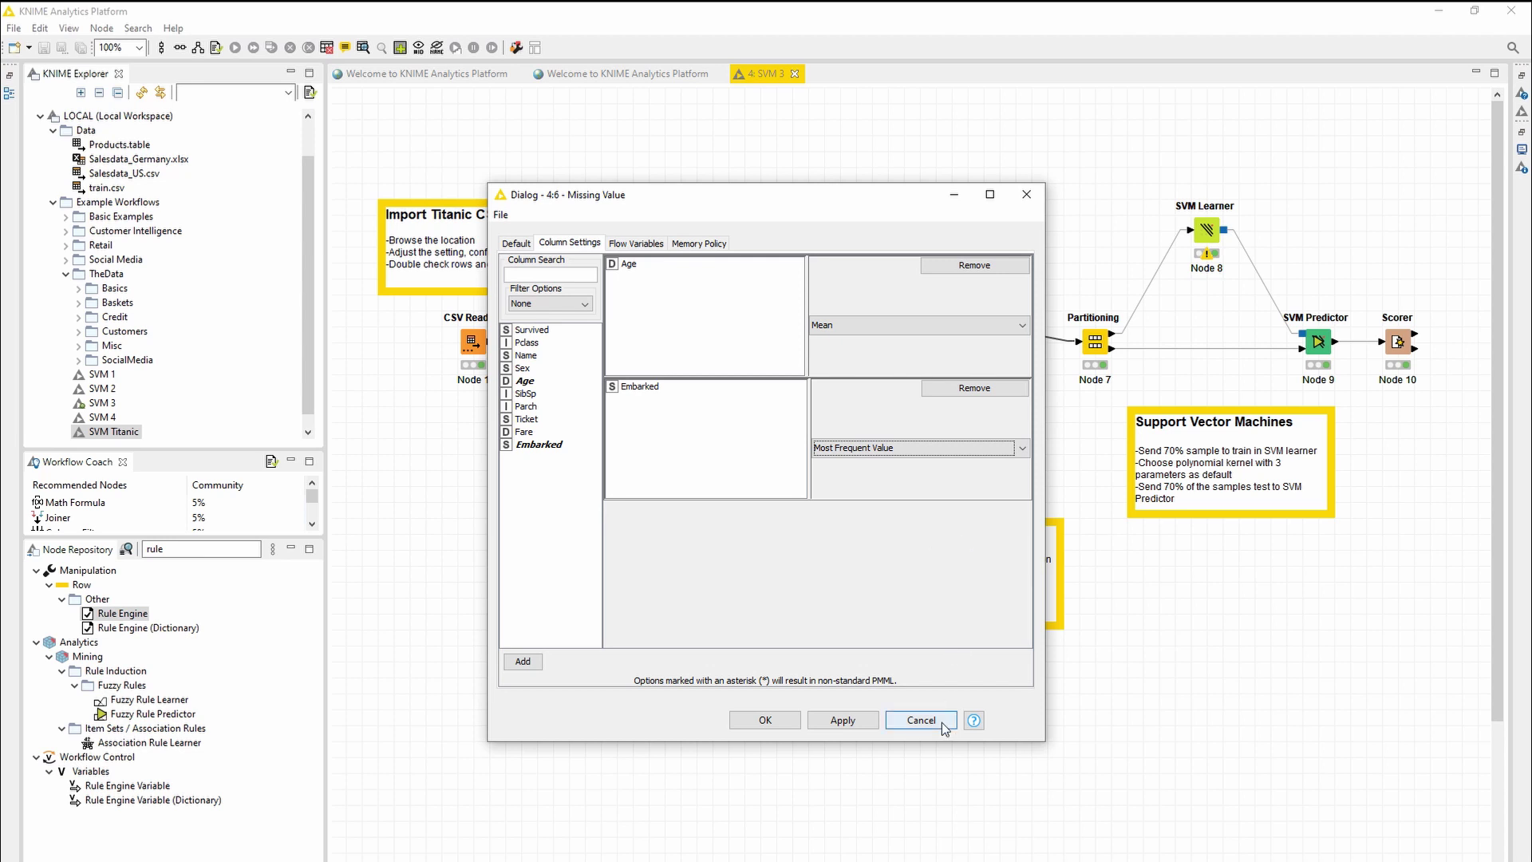
pyautogui.click(922, 720)
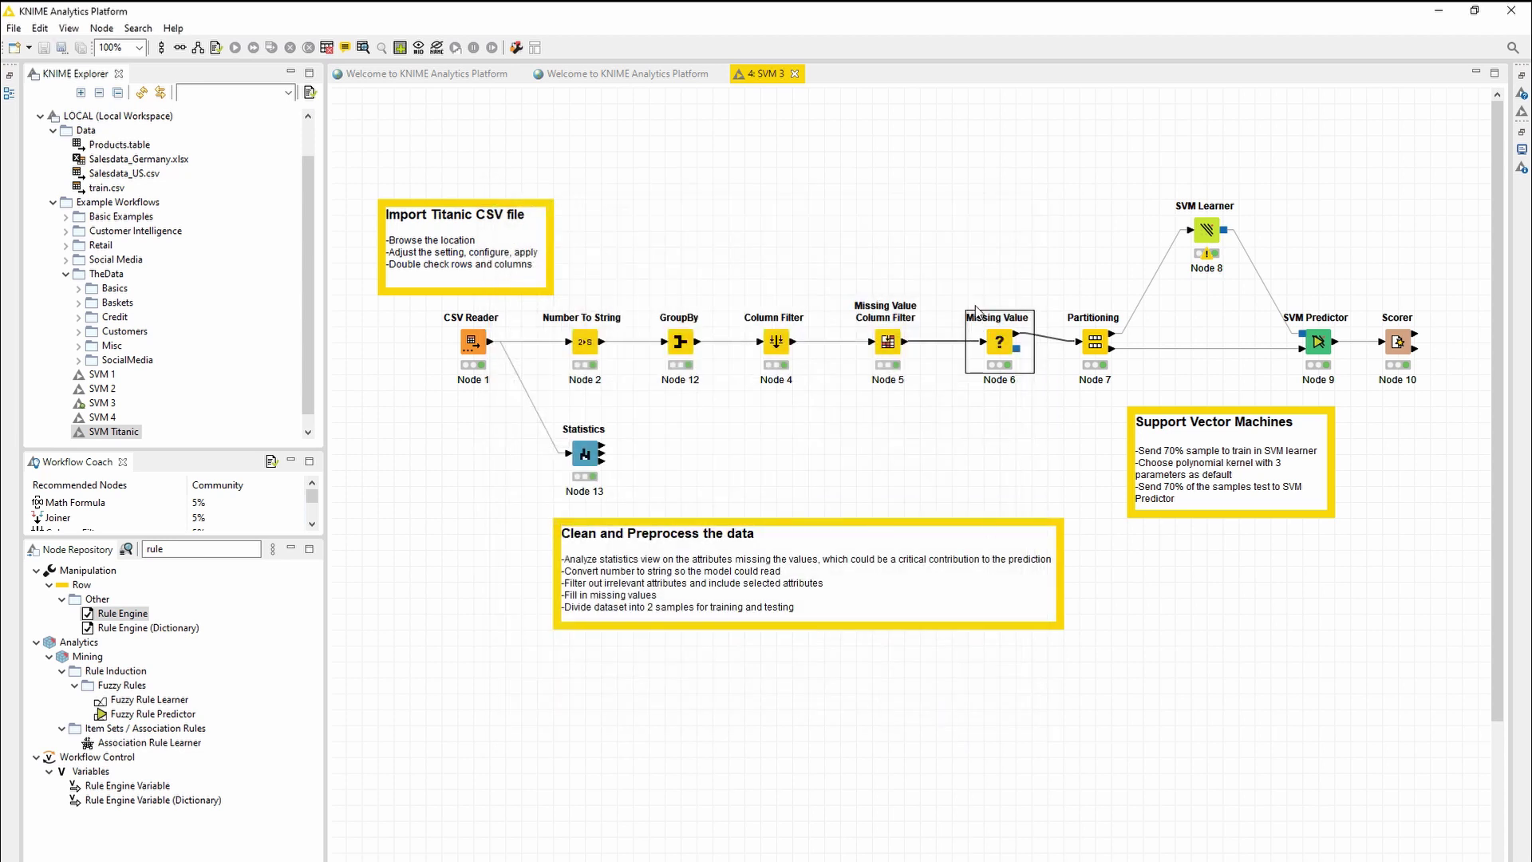
pyautogui.rightClick(996, 342)
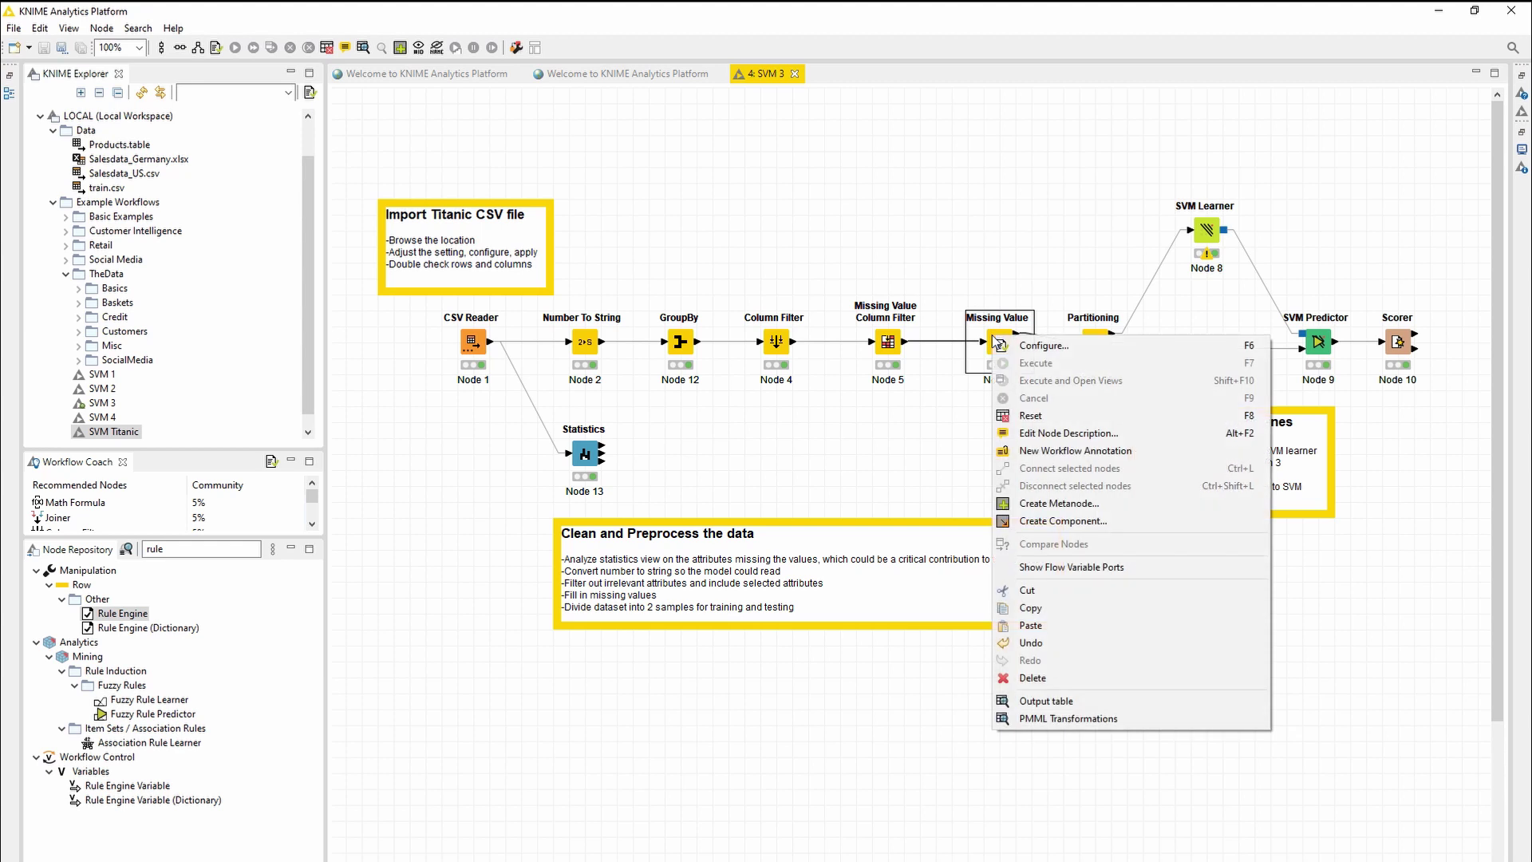
pyautogui.click(1045, 704)
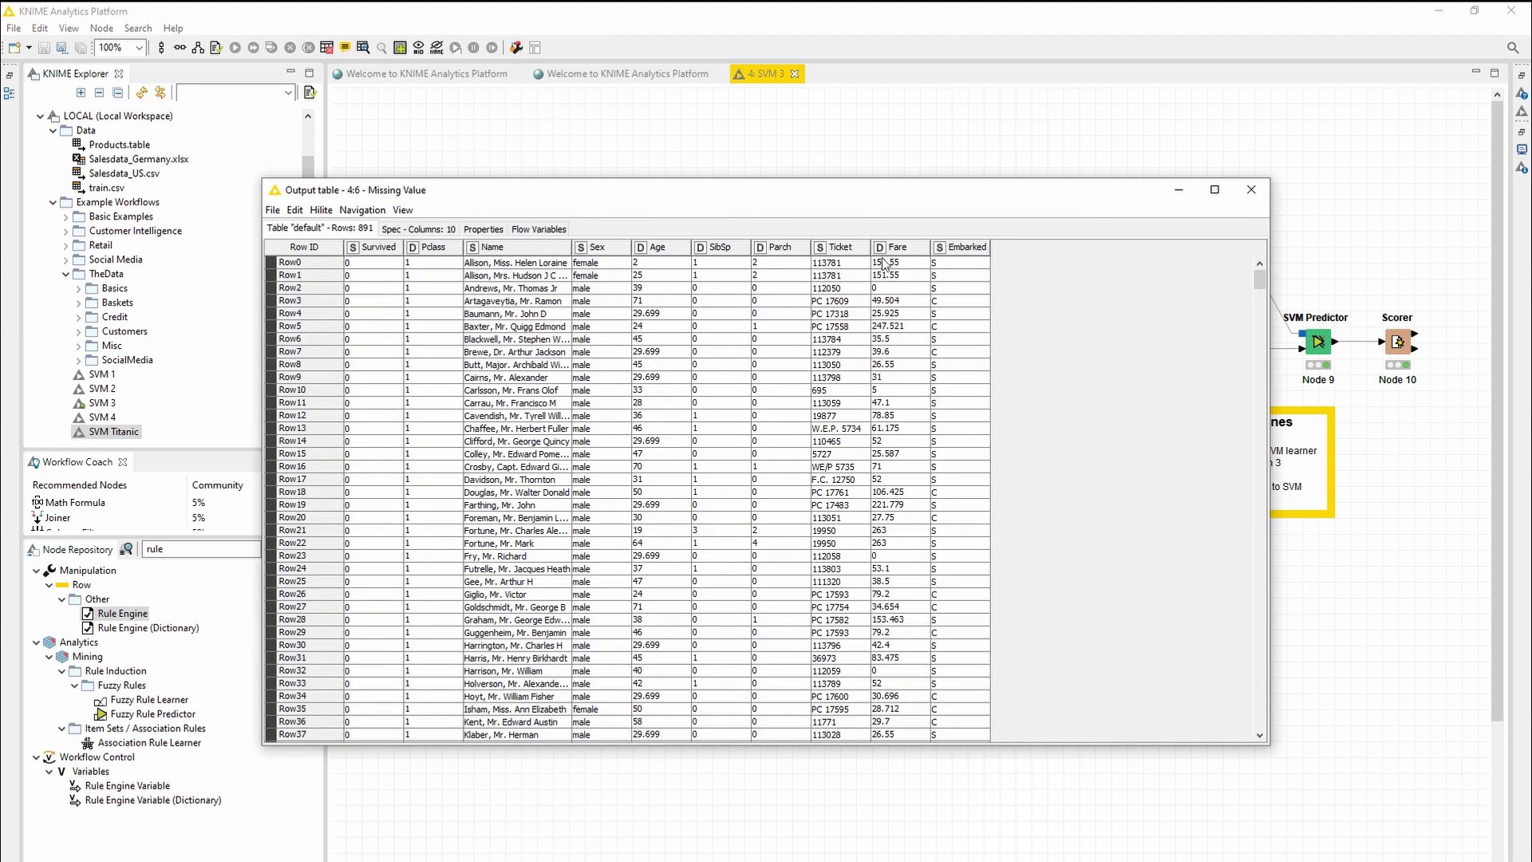
pyautogui.click(411, 229)
pyautogui.click(332, 232)
pyautogui.click(1251, 189)
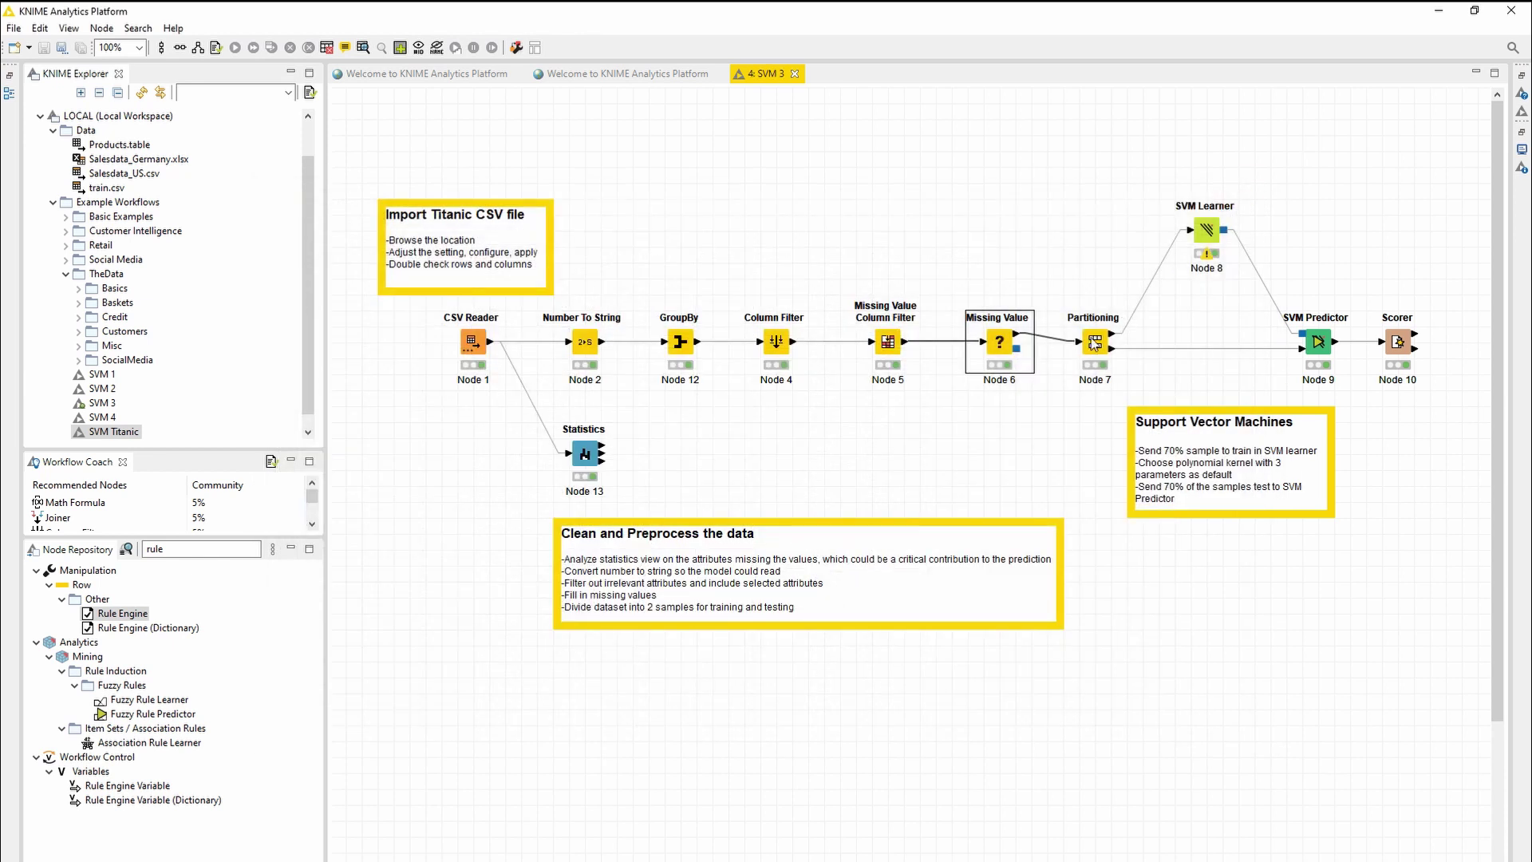
pyautogui.rightClick(1095, 343)
pyautogui.click(1099, 348)
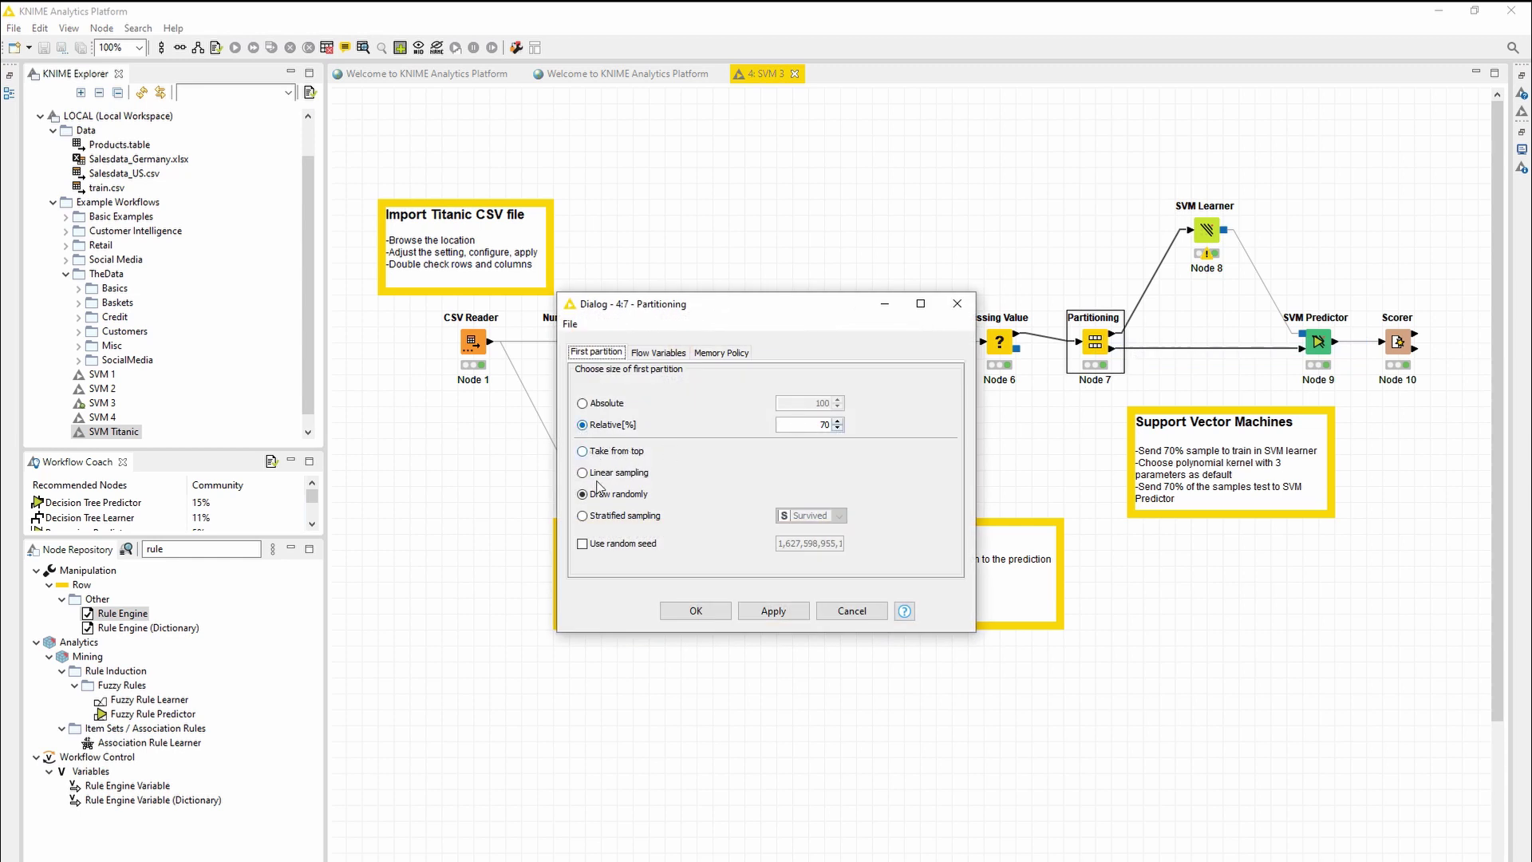
pyautogui.click(847, 611)
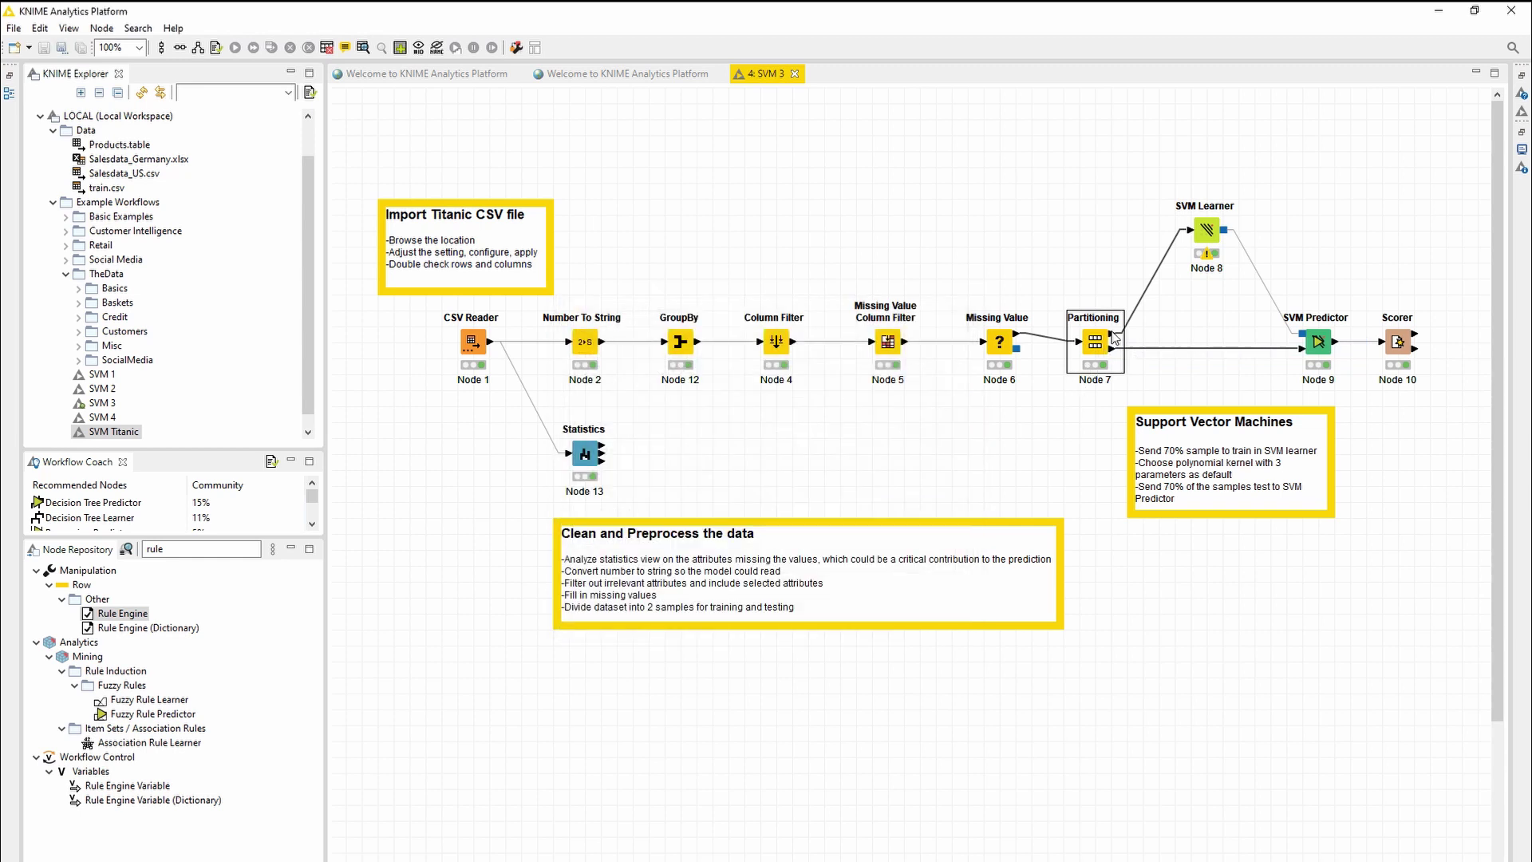
# Review the SVM Learner and SVM Predictor settings, leaving both unchanged.
pyautogui.moveTo(1114, 338)
pyautogui.rightClick(1209, 234)
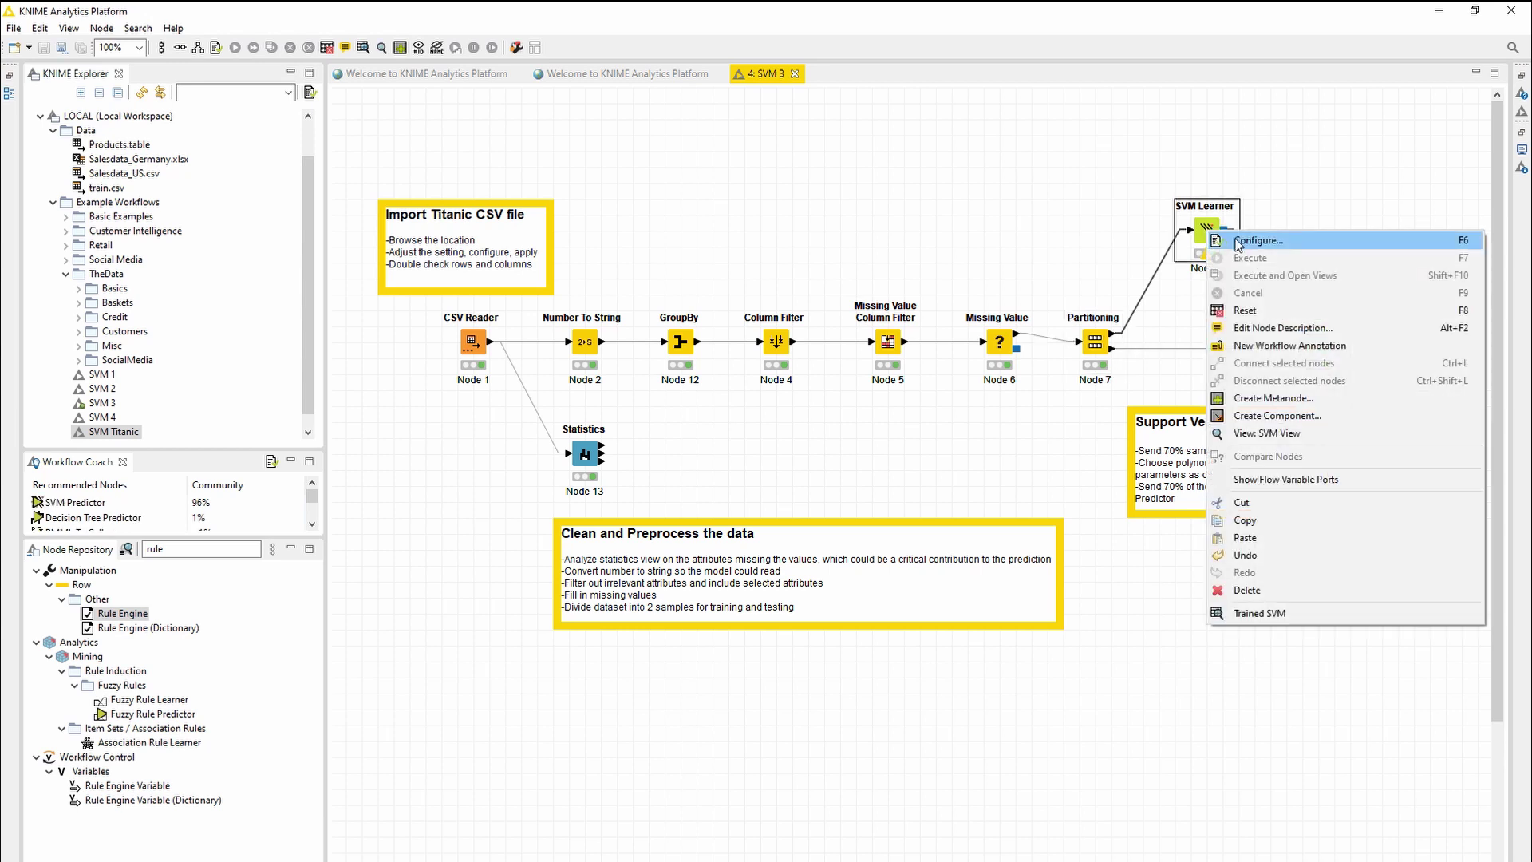
pyautogui.click(1241, 242)
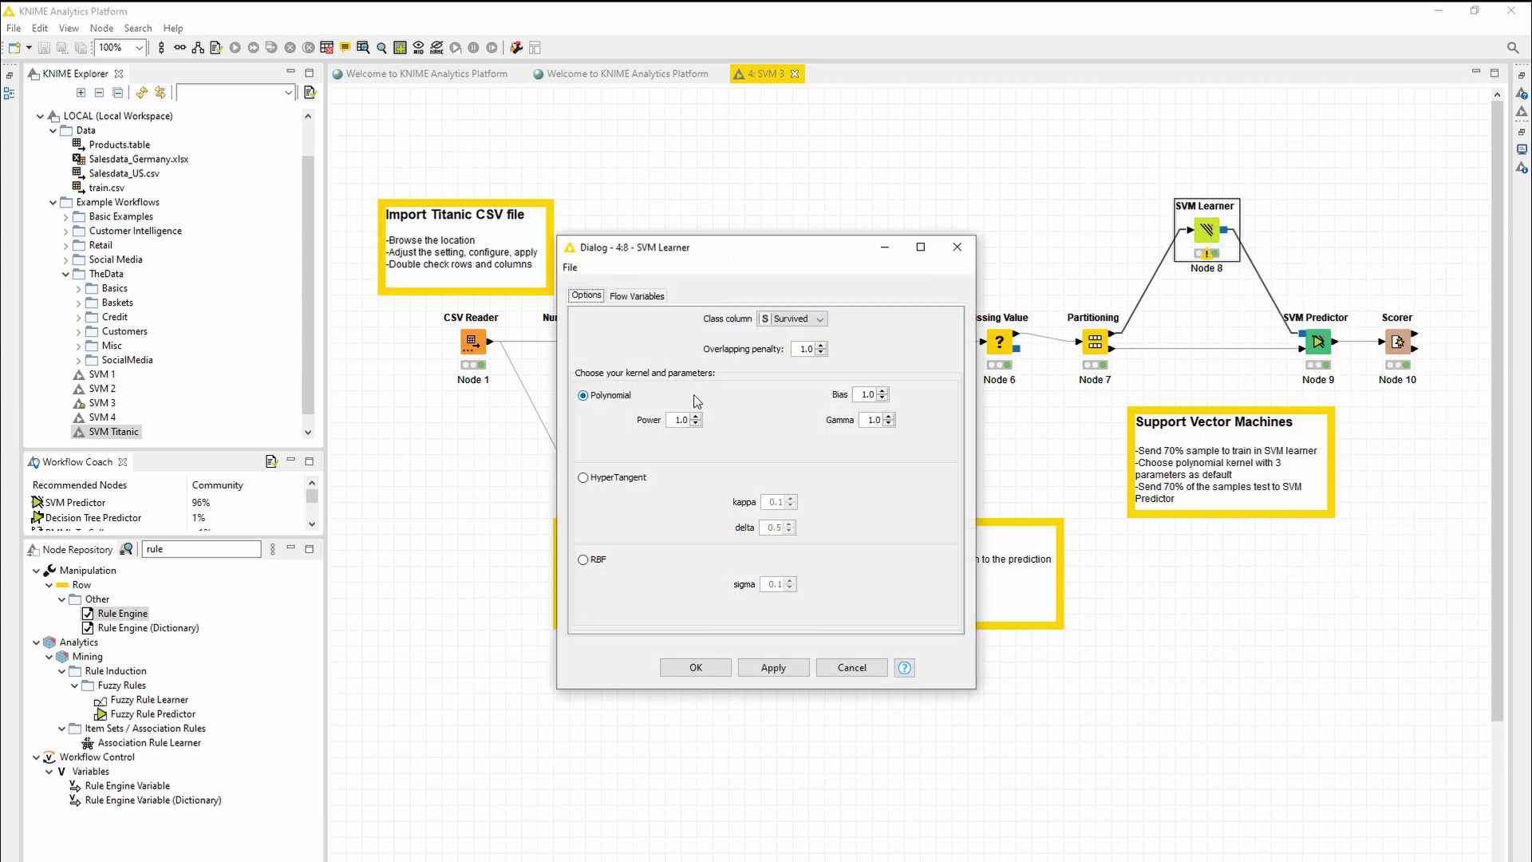
pyautogui.click(860, 670)
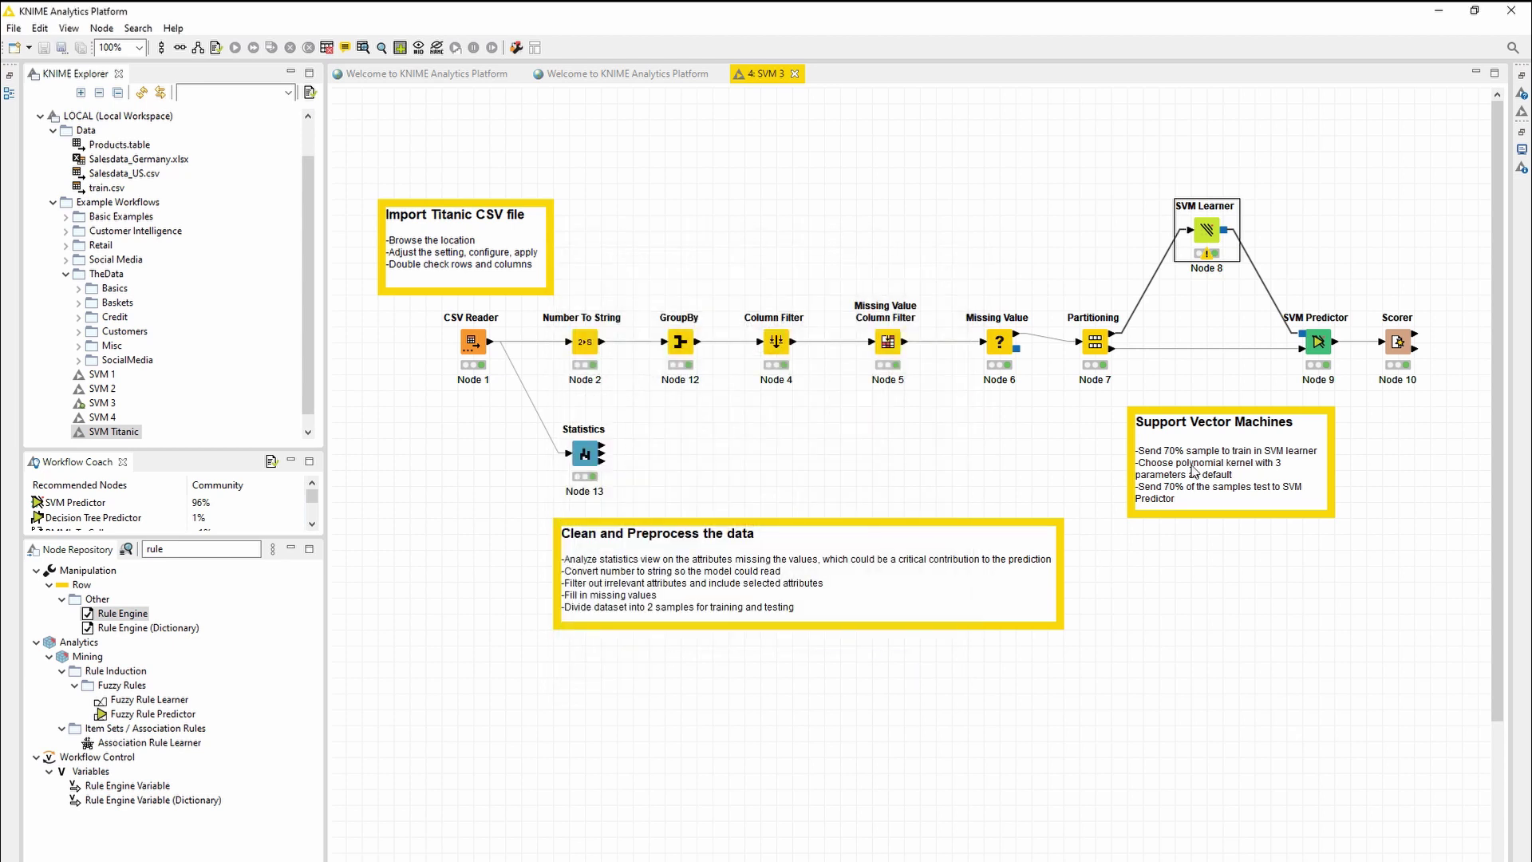
pyautogui.rightClick(1325, 343)
pyautogui.click(1327, 348)
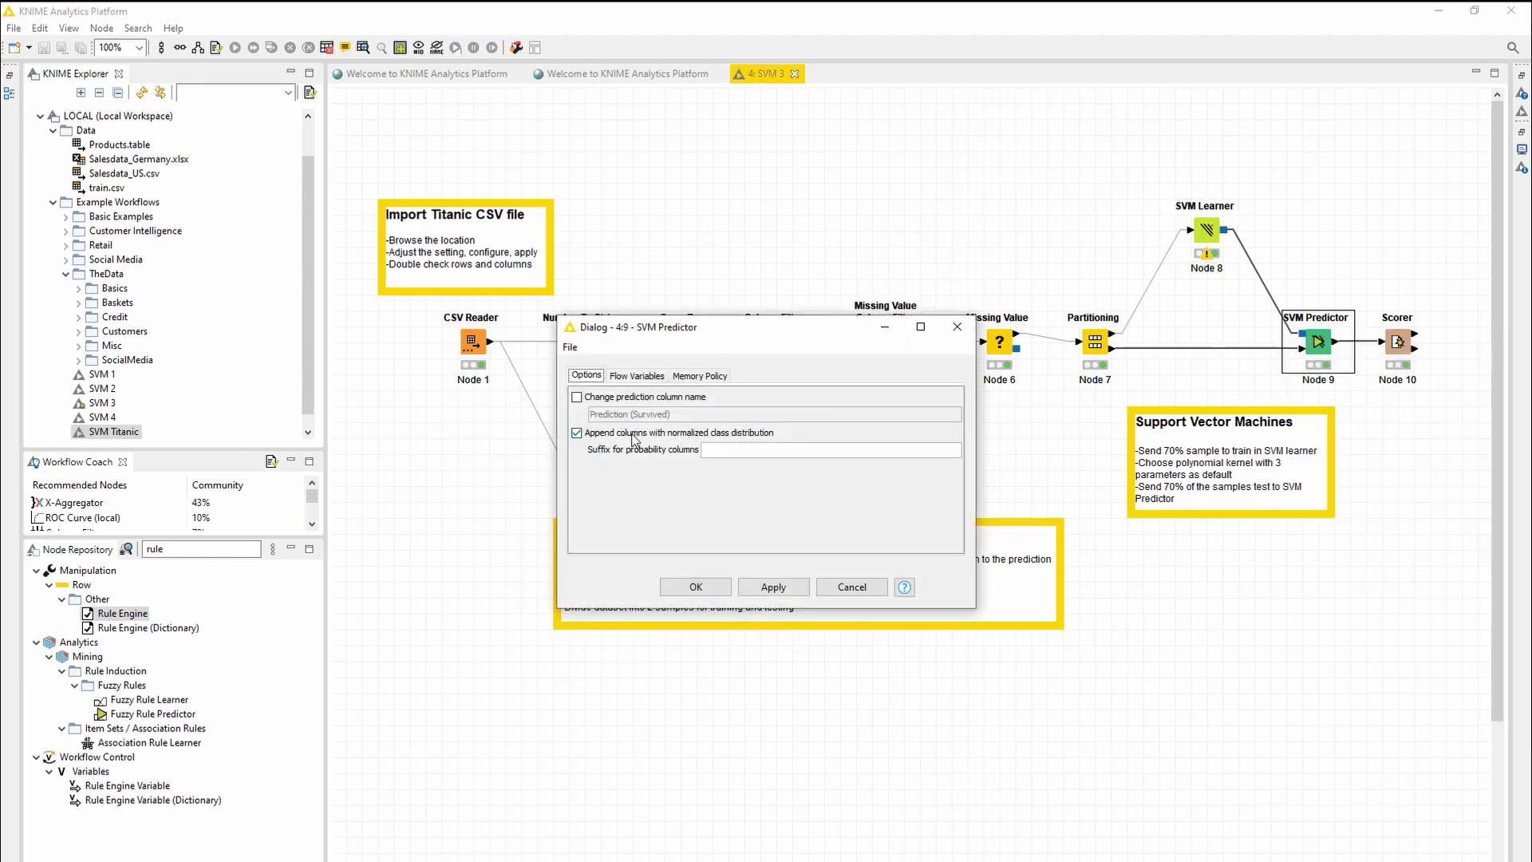
pyautogui.click(868, 591)
# Inspect the 268-row classification table and its column specs, then show the trained SVM View.
pyautogui.rightClick(1313, 350)
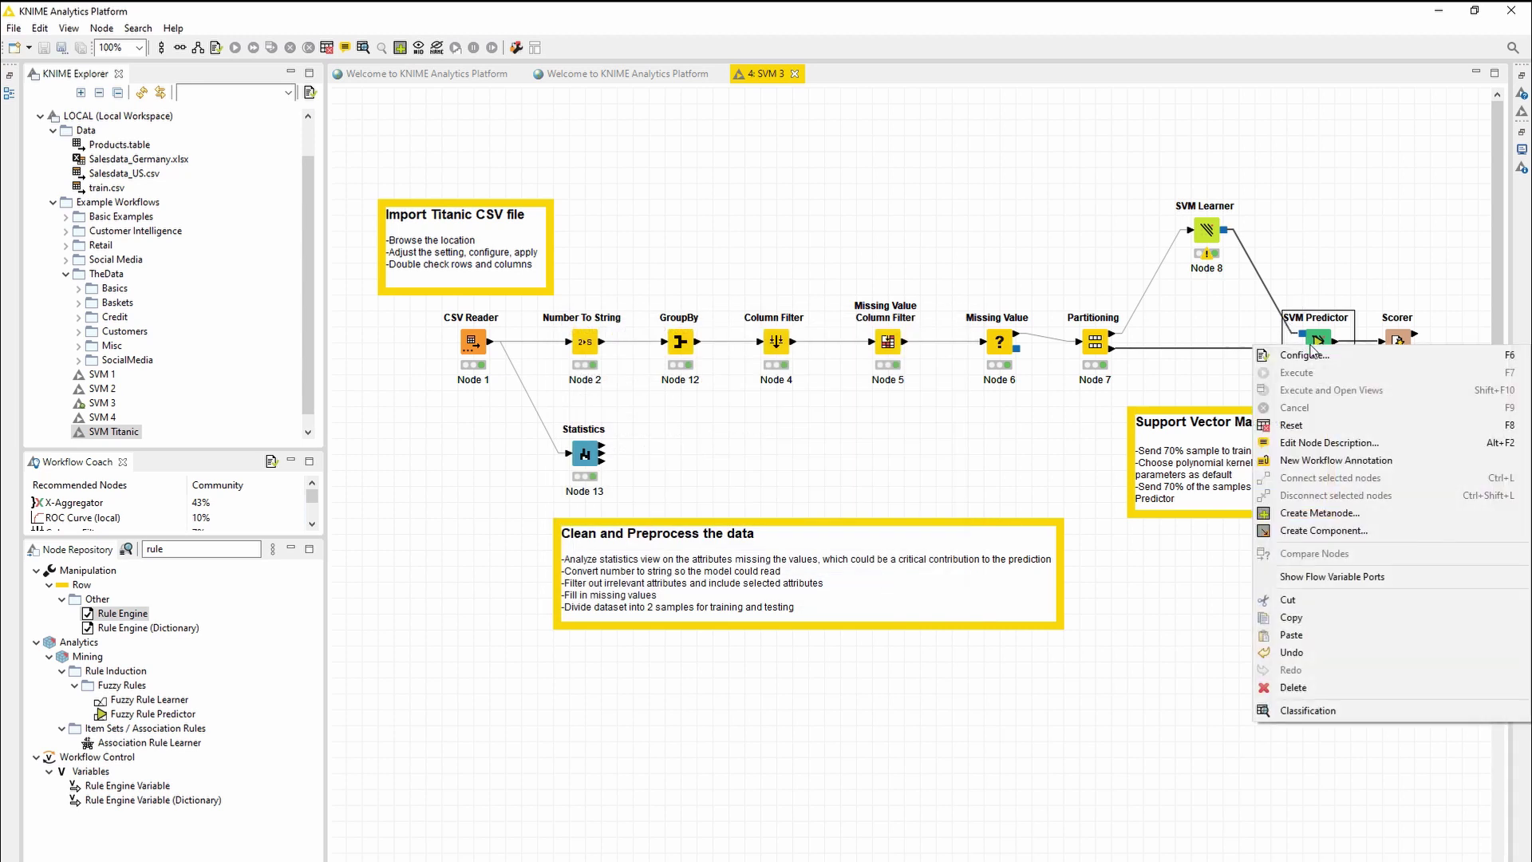
pyautogui.click(1308, 710)
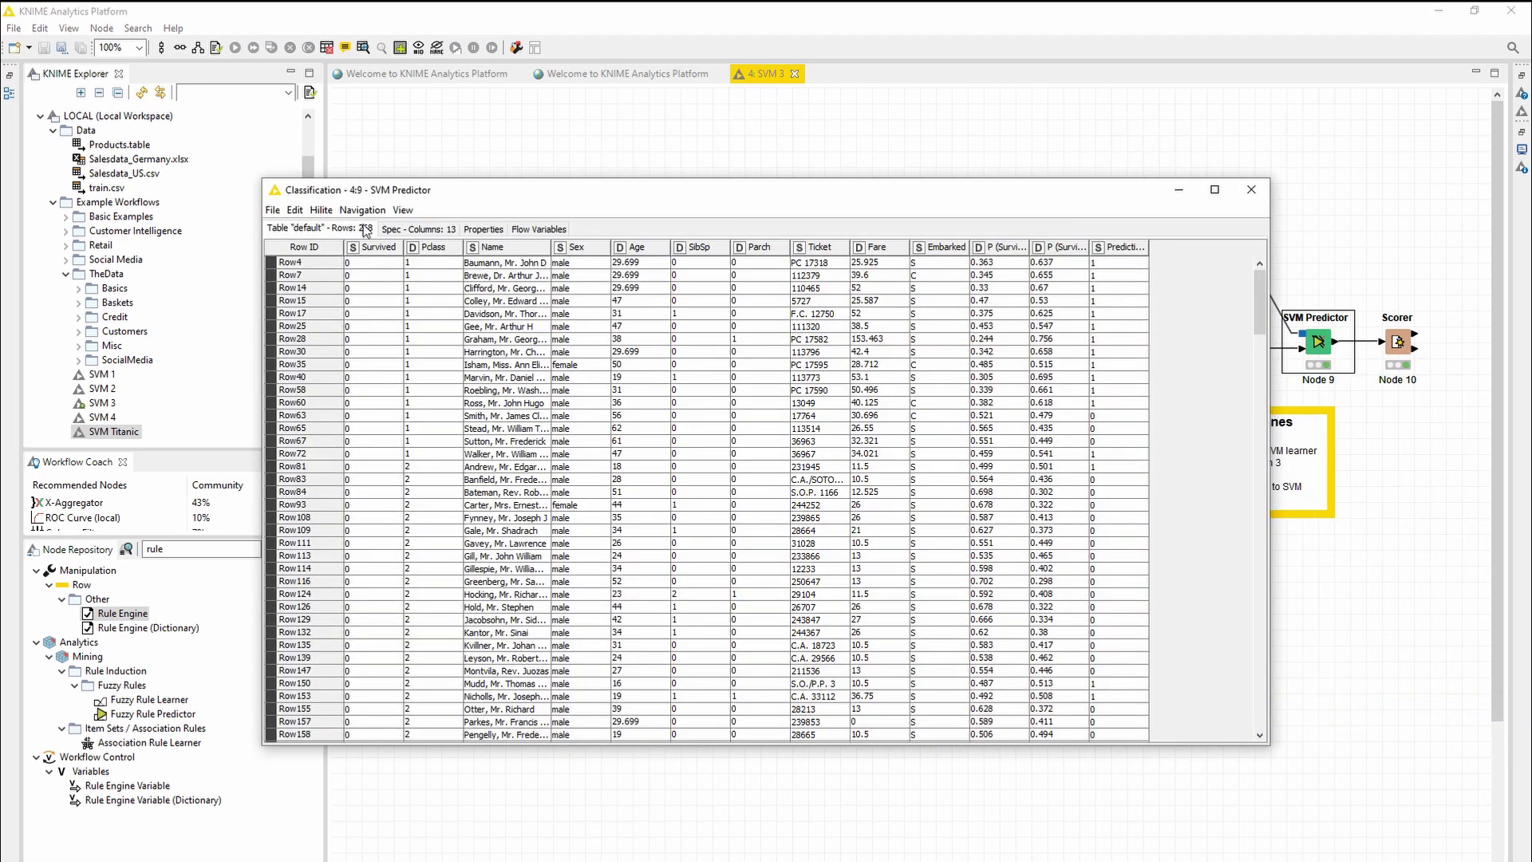
pyautogui.click(416, 229)
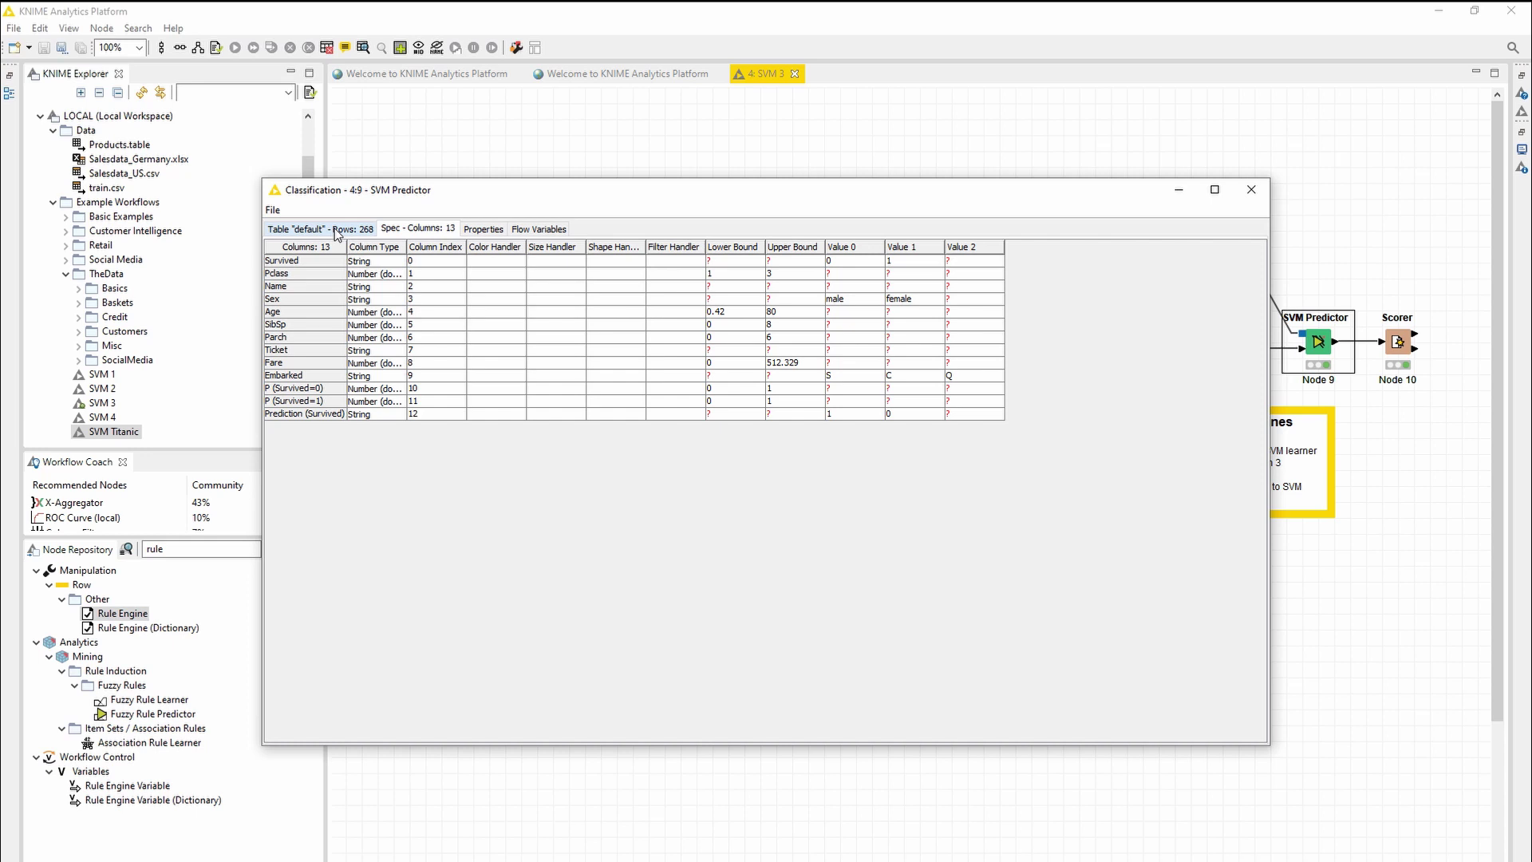
pyautogui.click(369, 229)
pyautogui.click(1251, 190)
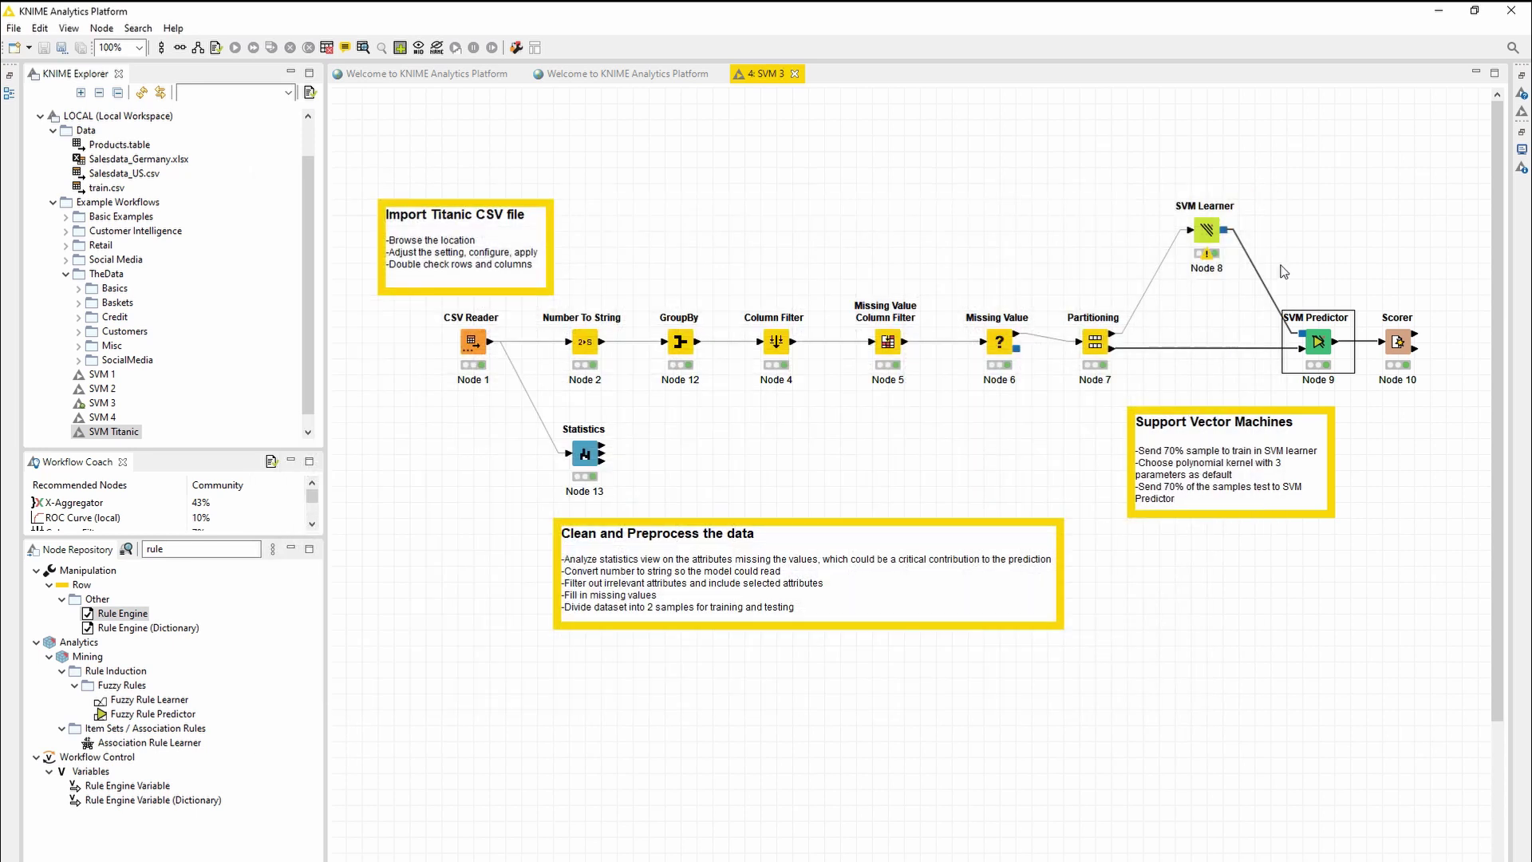
pyautogui.rightClick(1207, 232)
pyautogui.click(1253, 435)
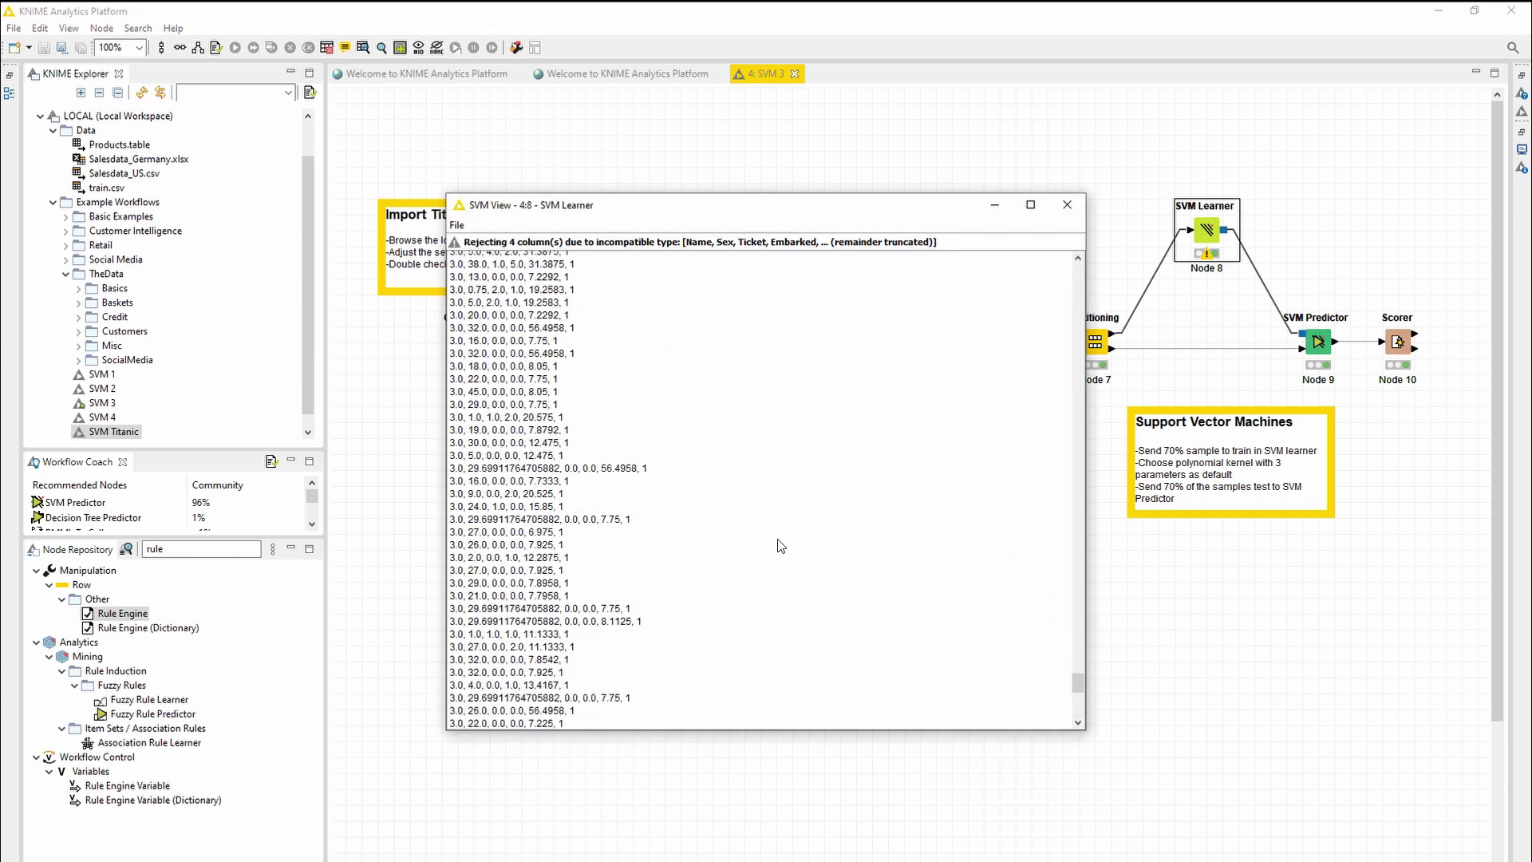
# Check the Scorer compares Survived against Prediction (Survived), closing its settings unsaved.
pyautogui.click(1068, 205)
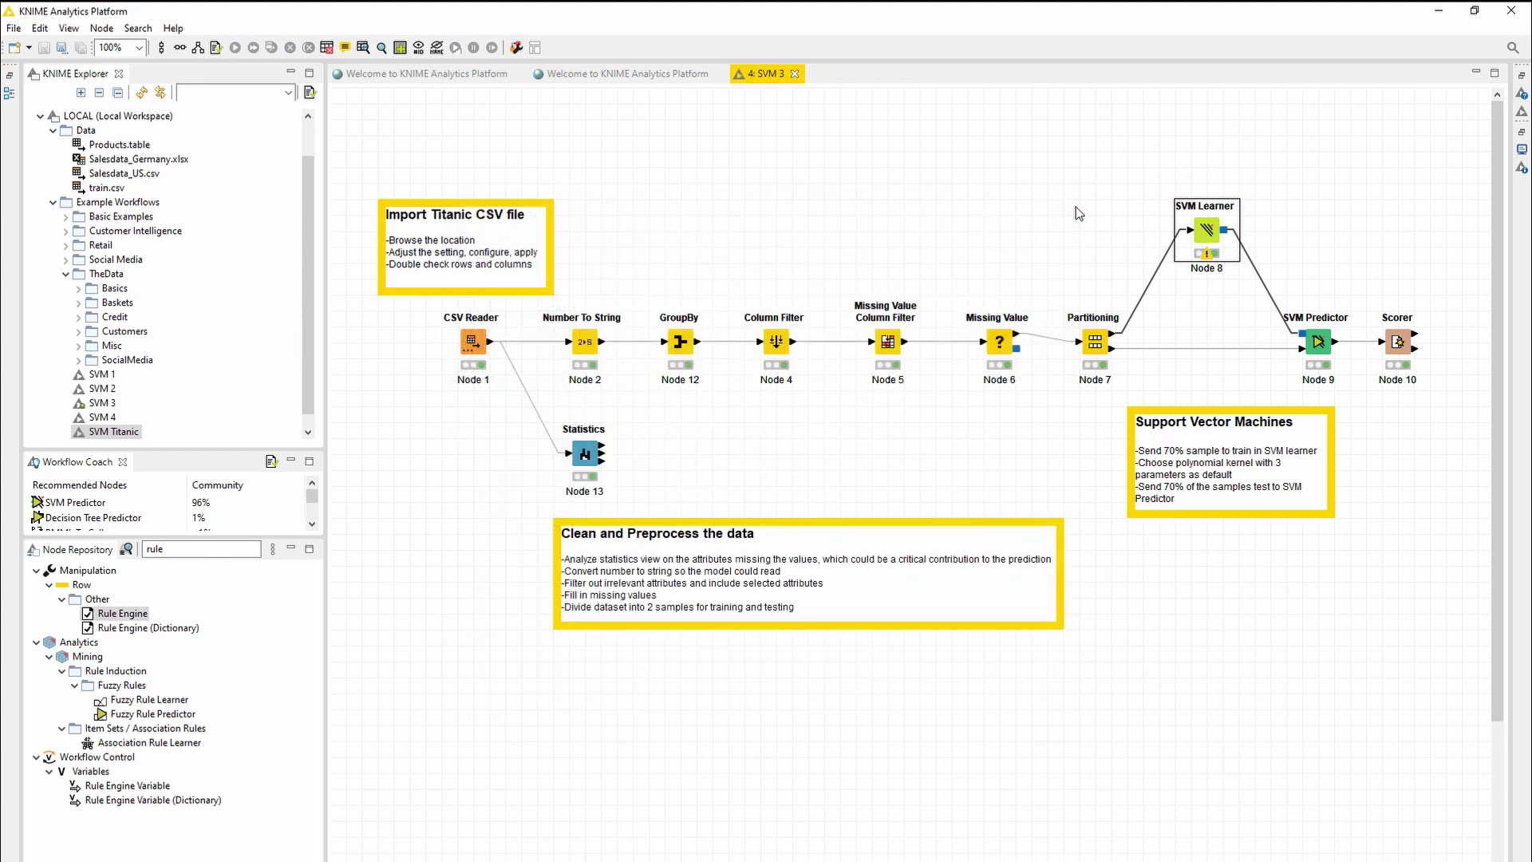
pyautogui.click(1398, 345)
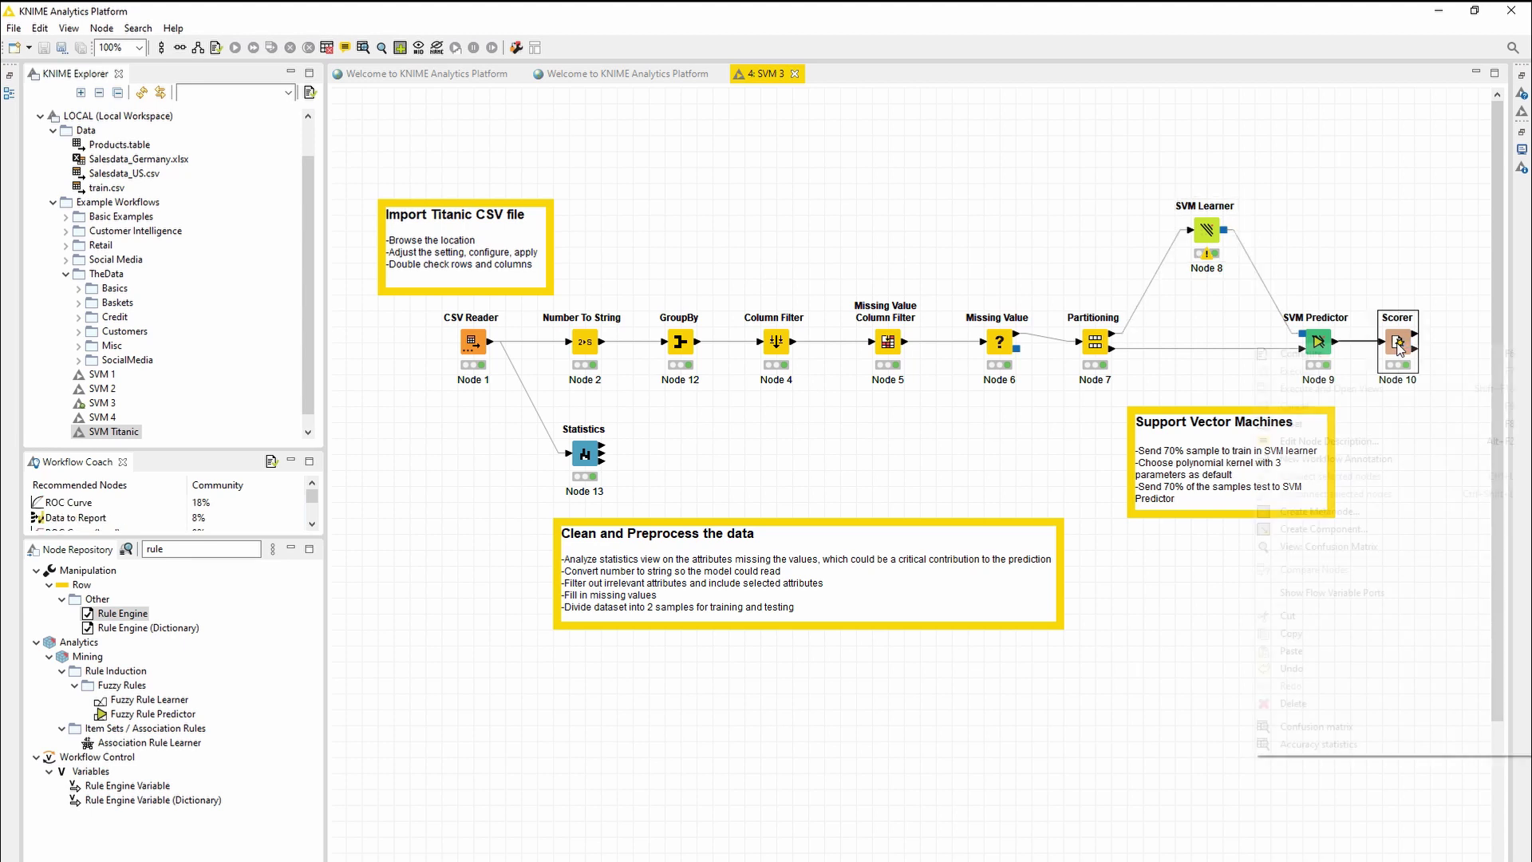
pyautogui.rightClick(1398, 344)
pyautogui.click(1401, 351)
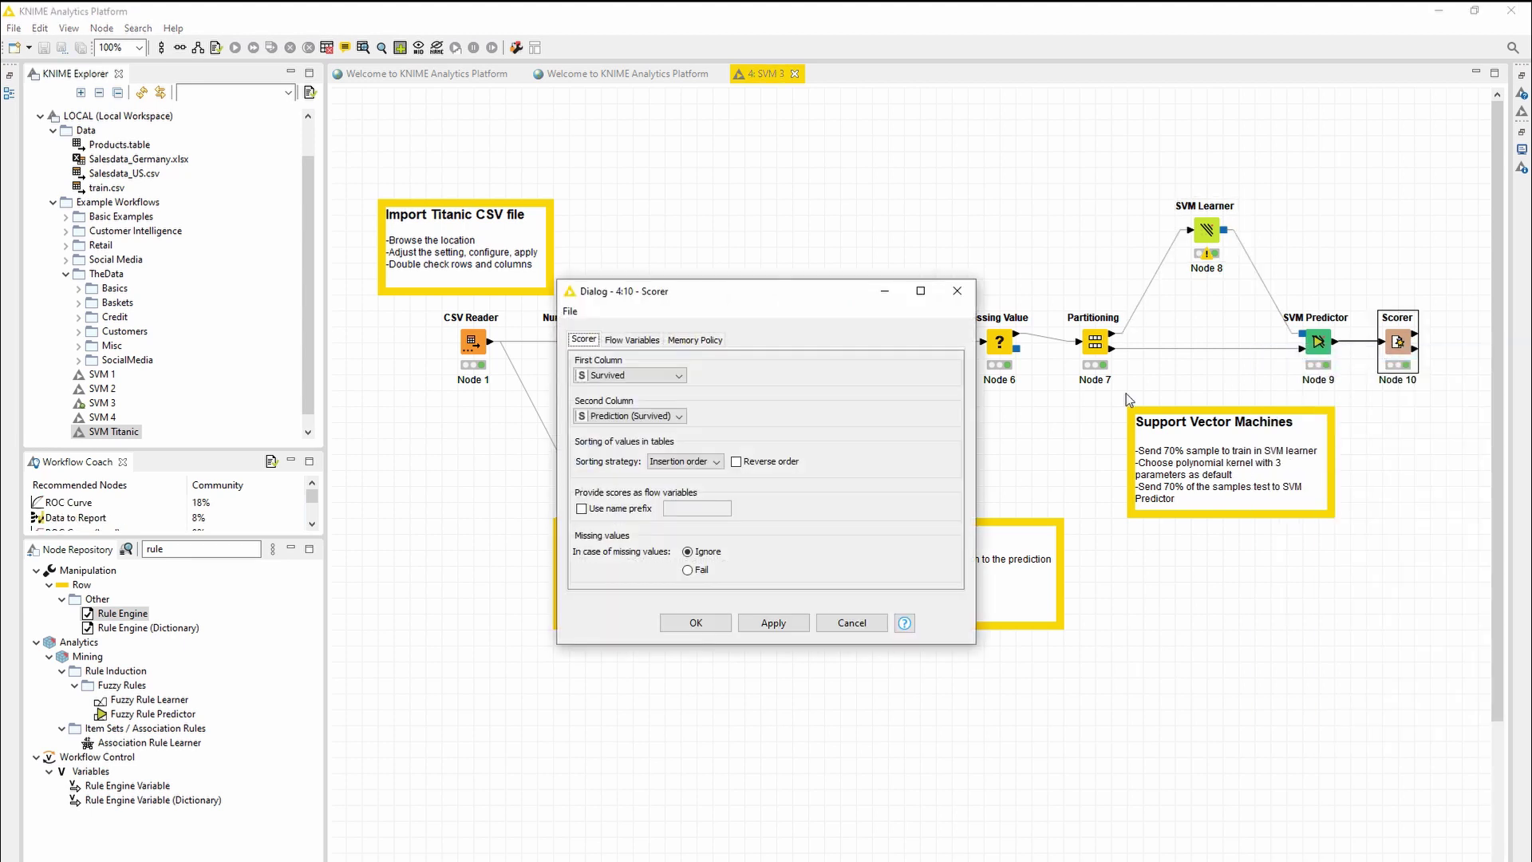
pyautogui.click(650, 377)
pyautogui.click(651, 378)
pyautogui.click(676, 416)
pyautogui.click(680, 496)
pyautogui.click(860, 623)
# Show the Scorer's confusion matrix: 75% accuracy, 201 correct and 67 wrong.
pyautogui.rightClick(1397, 346)
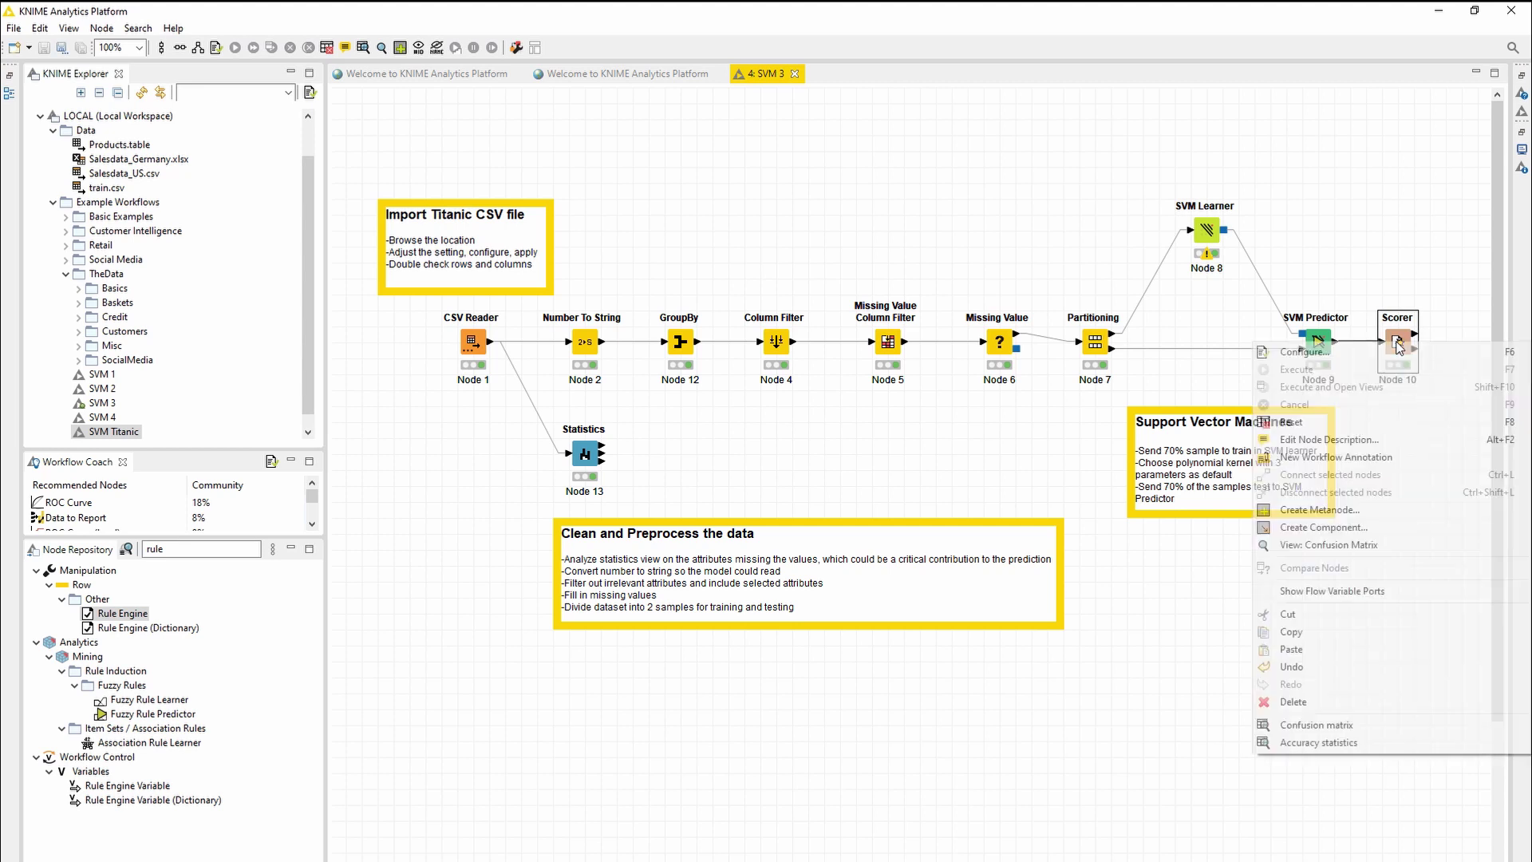
pyautogui.click(1342, 551)
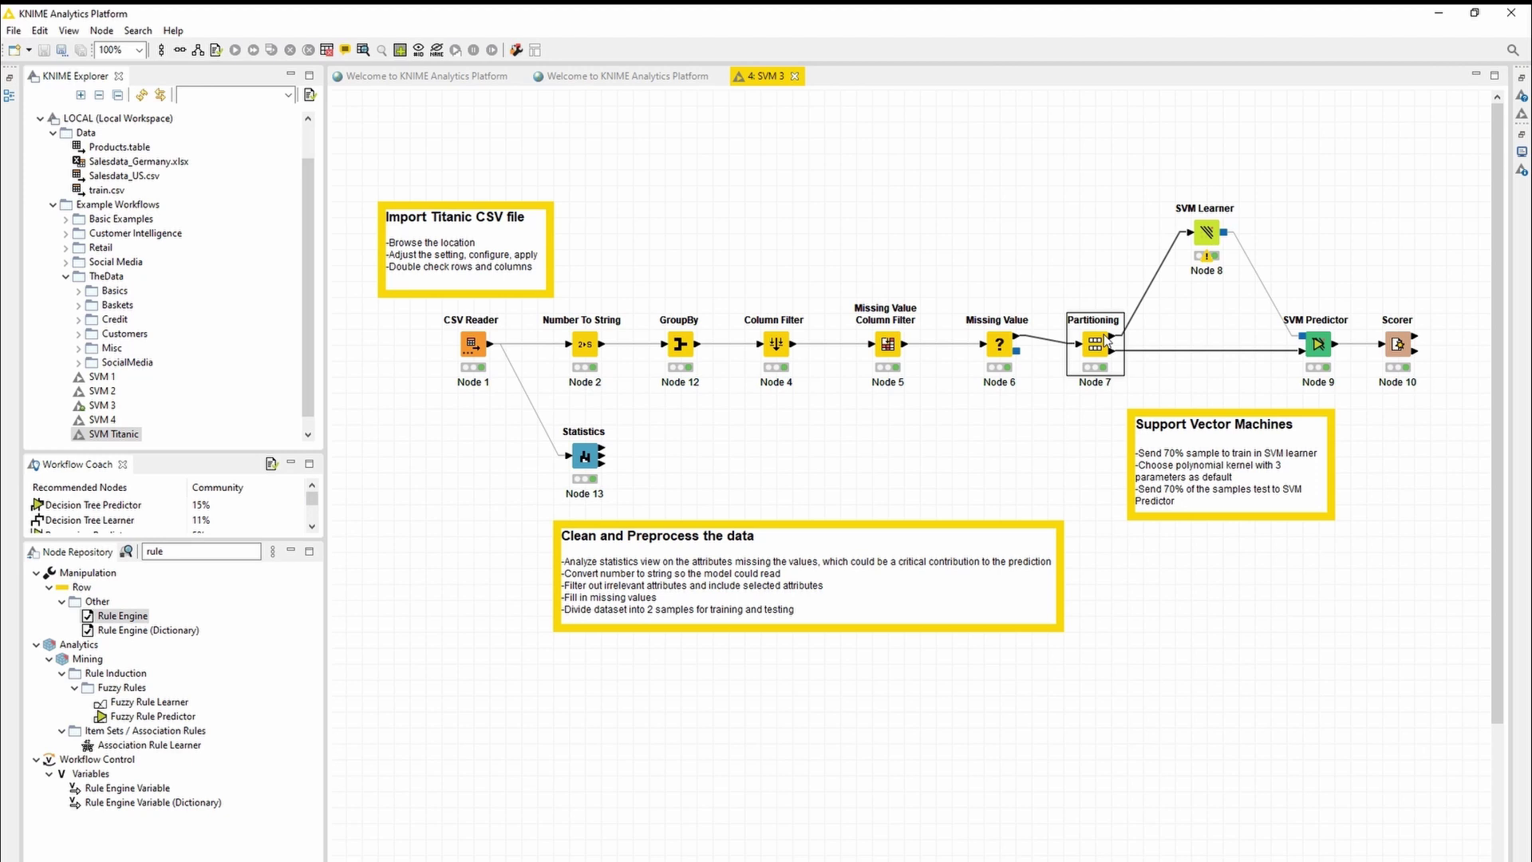
pyautogui.rightClick(1201, 233)
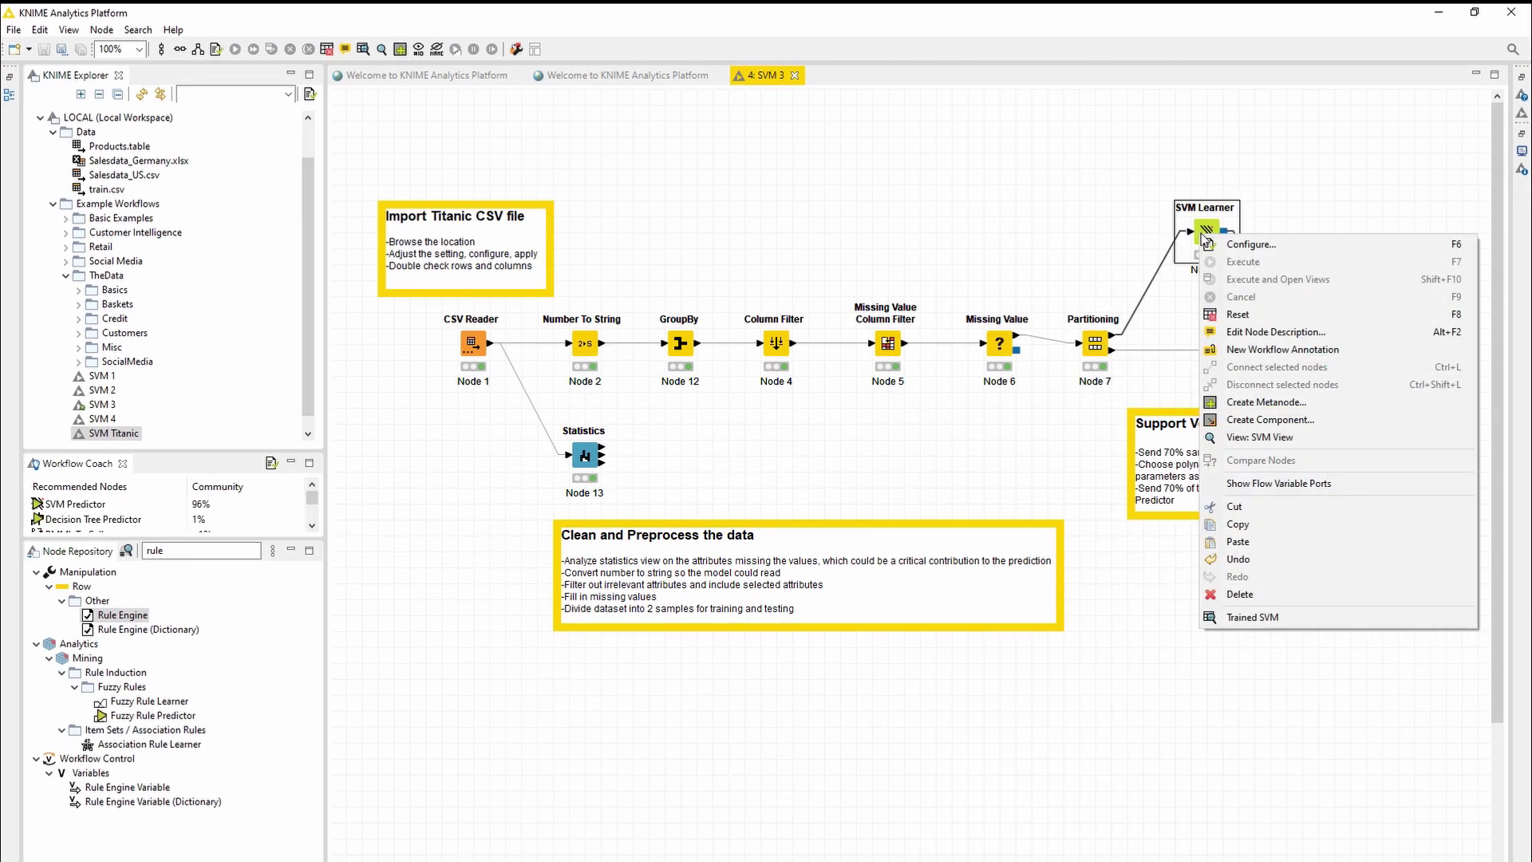
pyautogui.click(1245, 244)
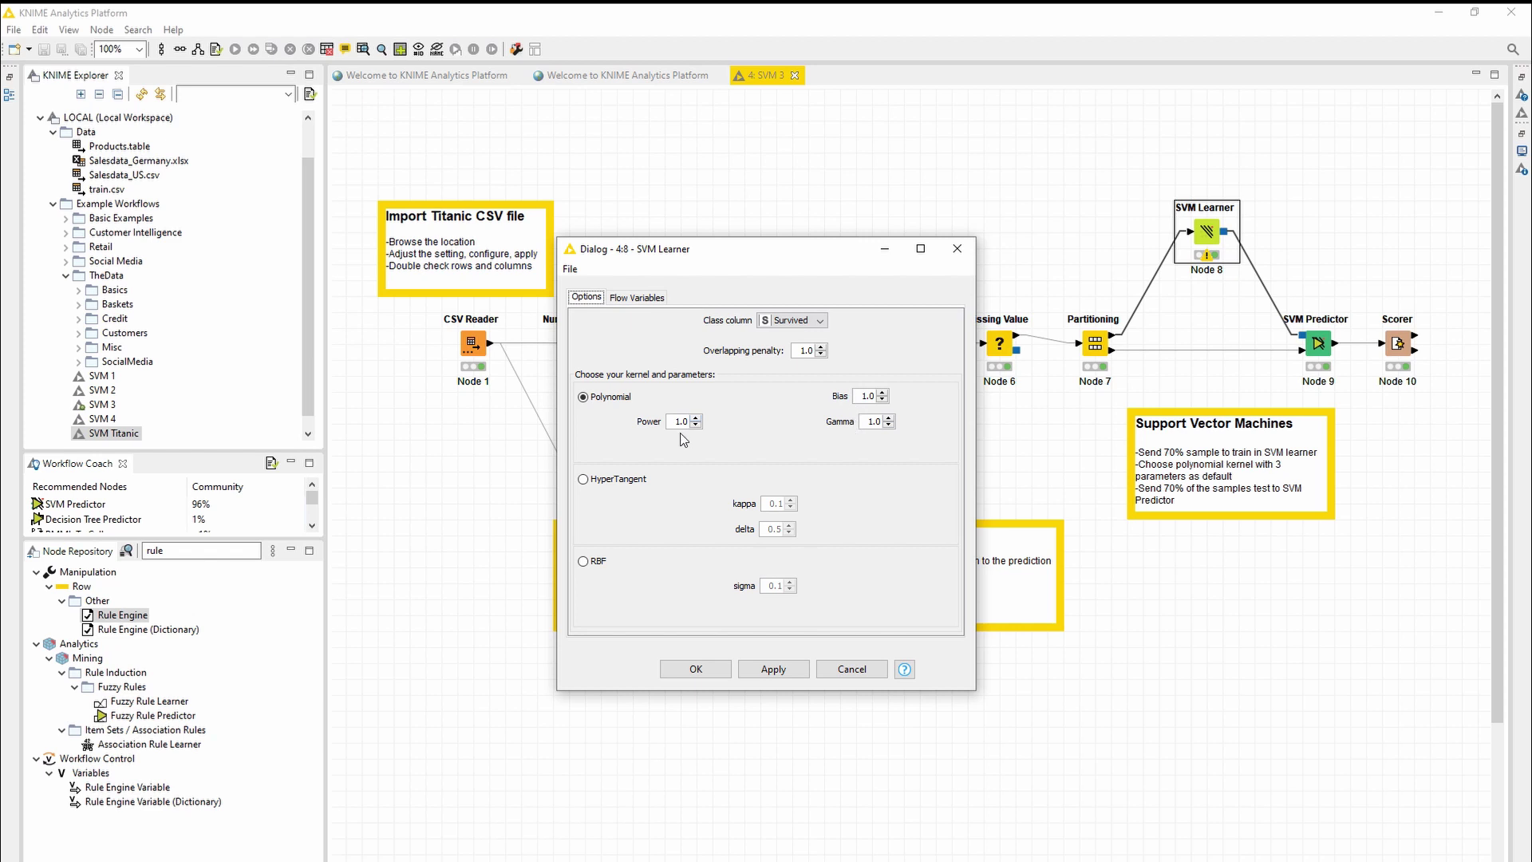
pyautogui.click(864, 672)
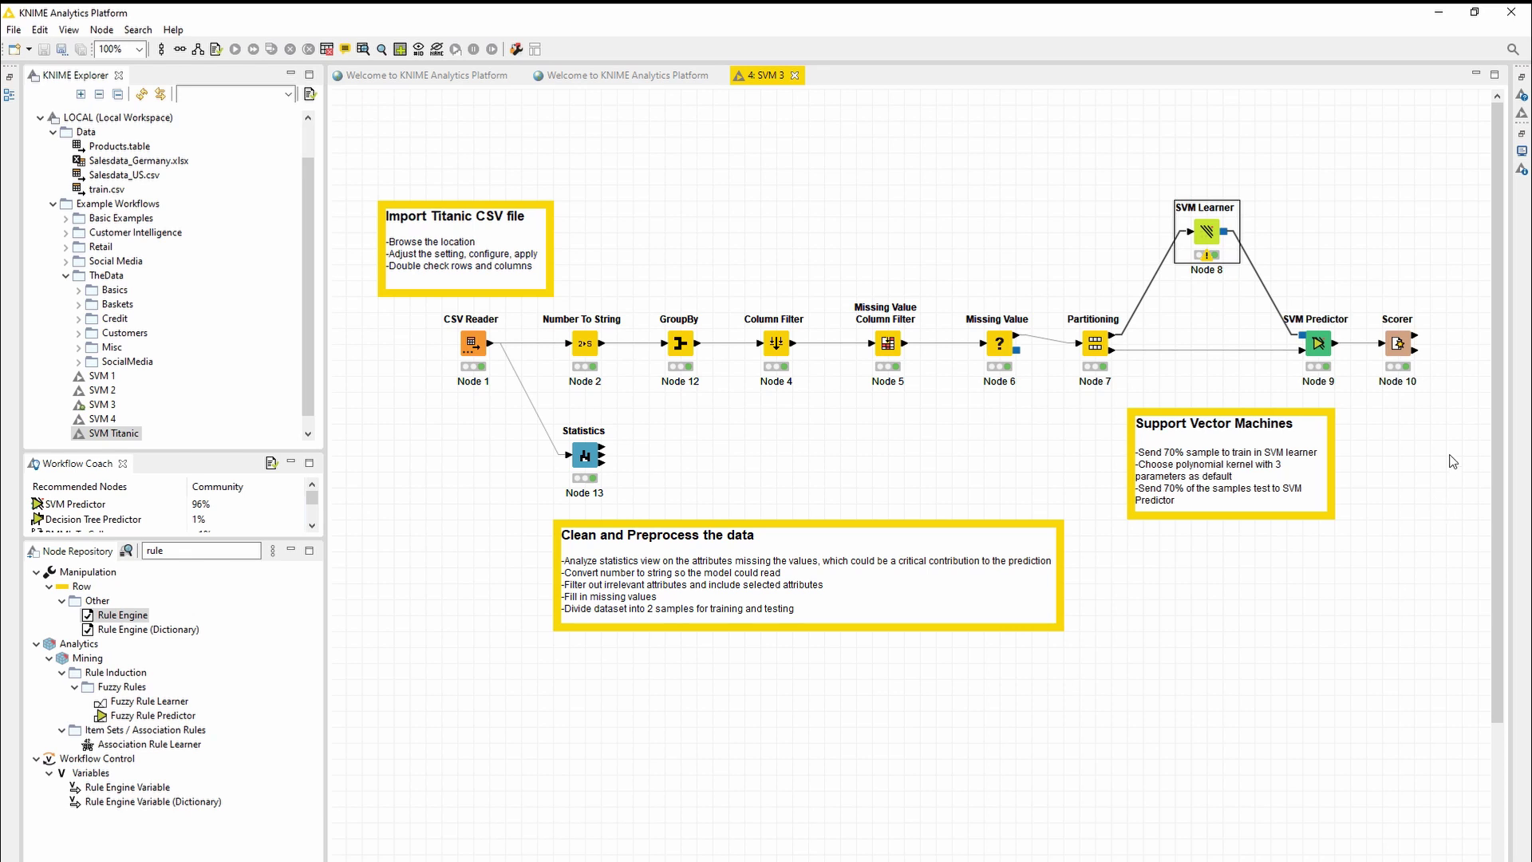